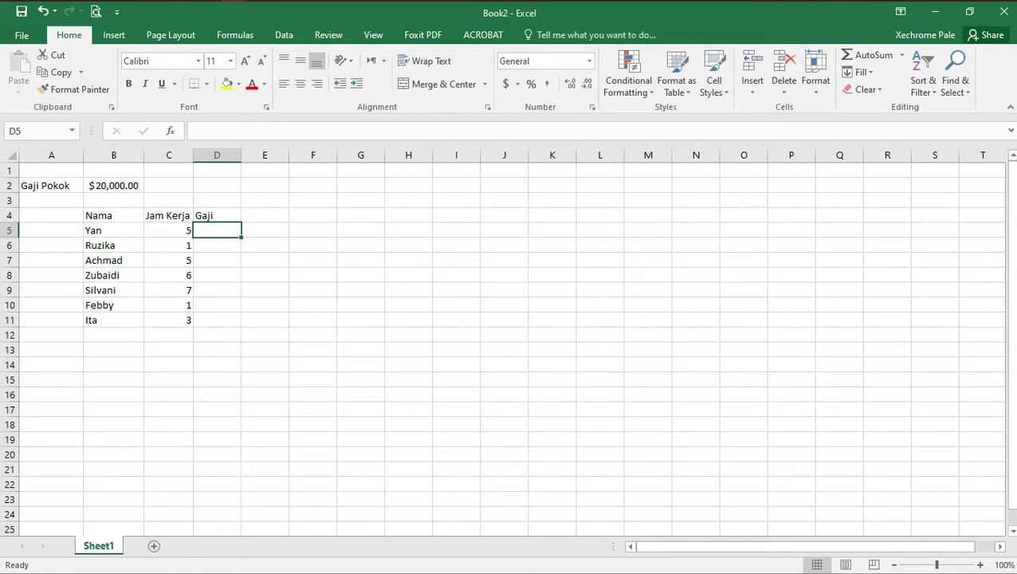
Select various empty cells around the E4:H8 block.
click(265, 259)
click(265, 290)
drag(265, 216, 408, 275)
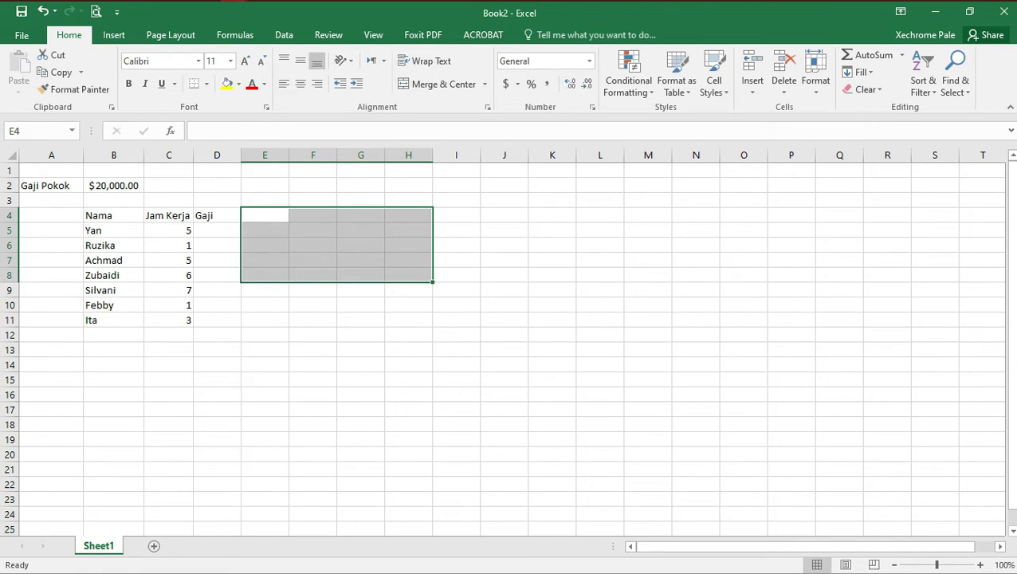
drag(361, 244, 408, 259)
click(409, 245)
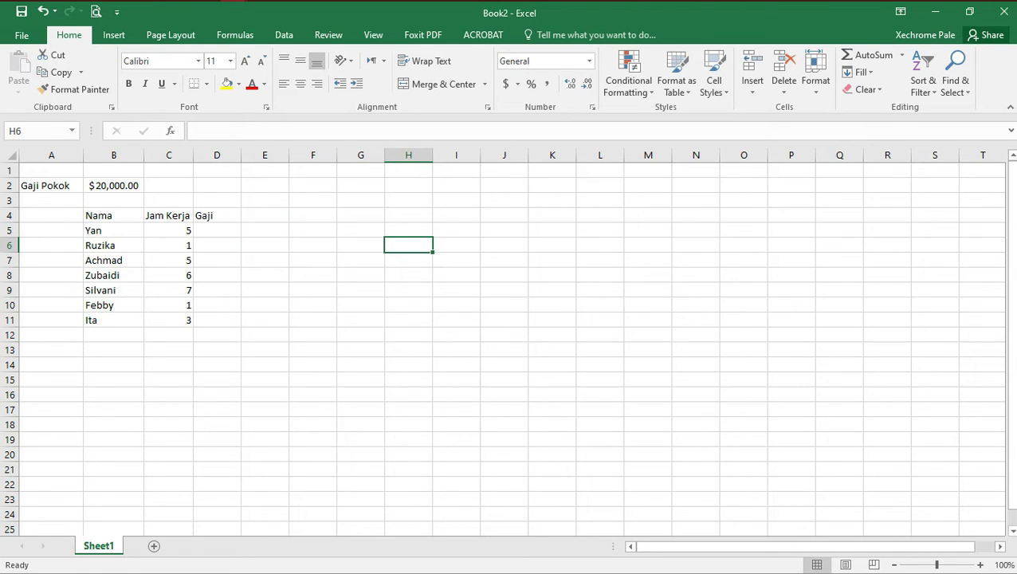
click(313, 216)
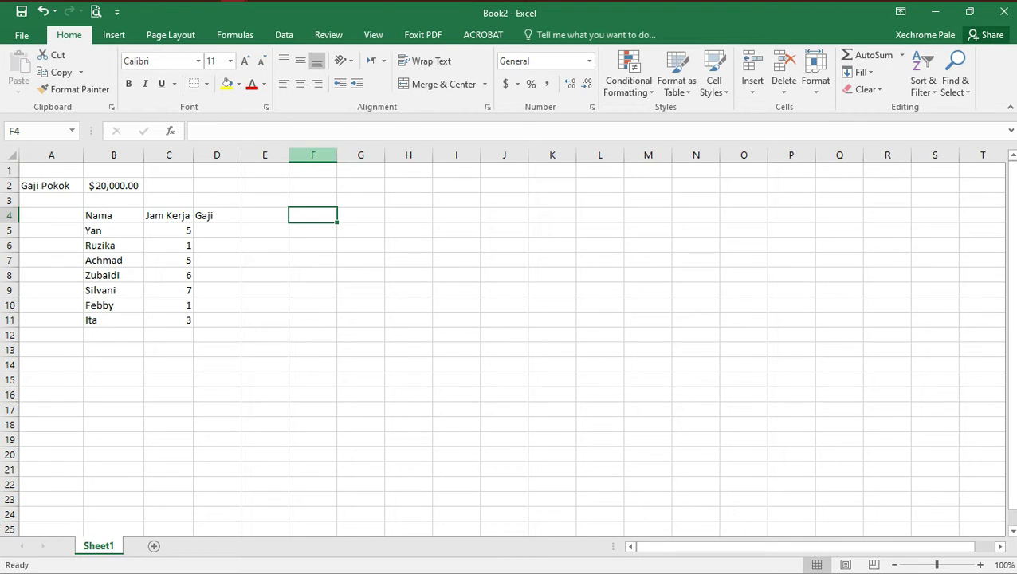
key(Down)
key(Down)
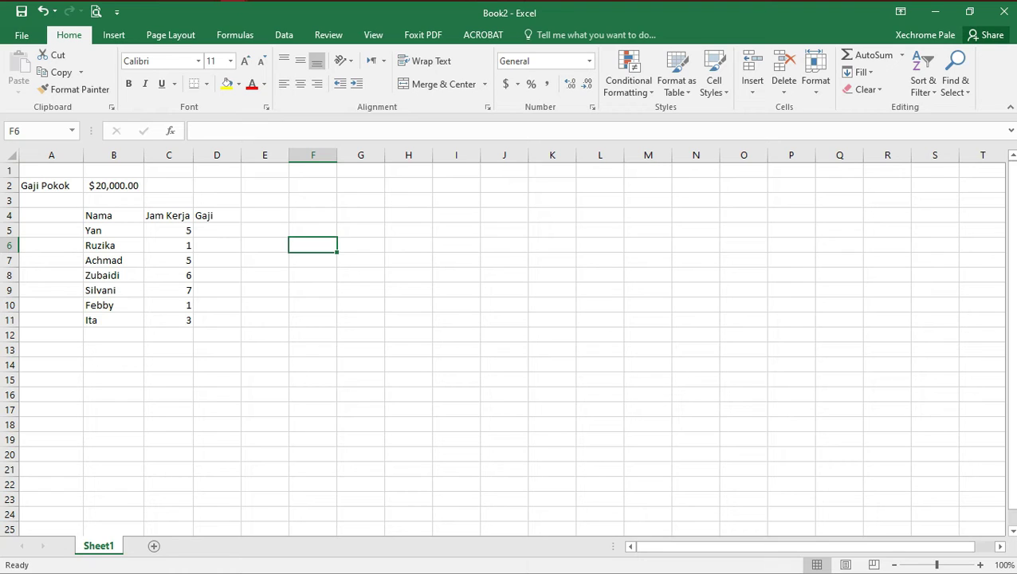
Give B2 an IDR accounting format so it shows IDR 20,000.00.
click(113, 185)
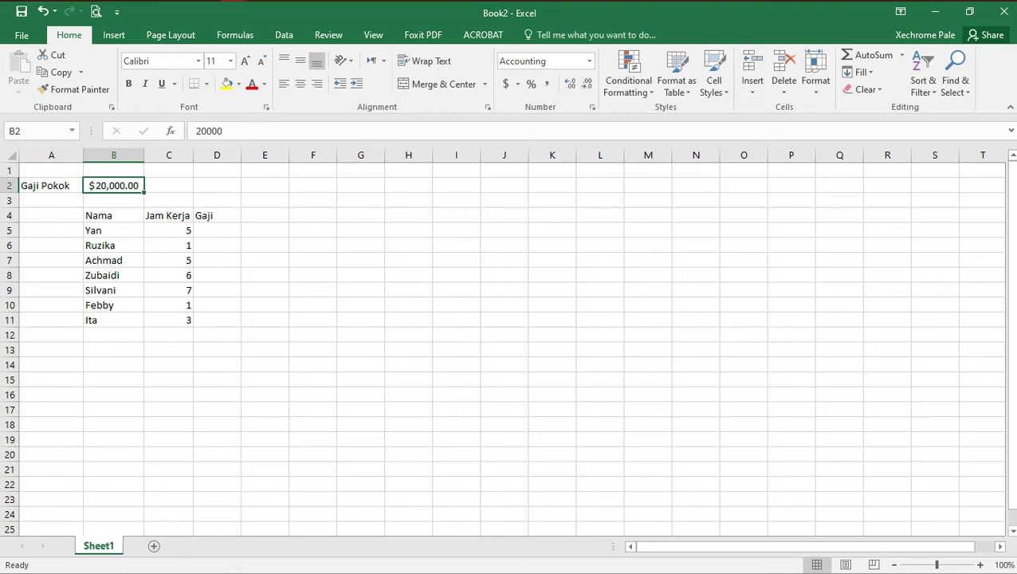
click(517, 84)
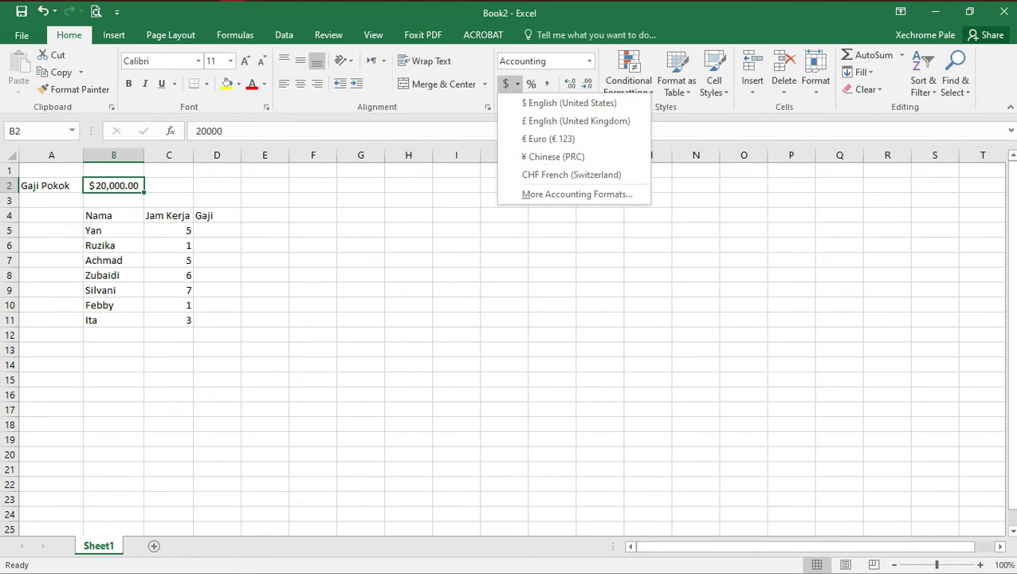
key(Escape)
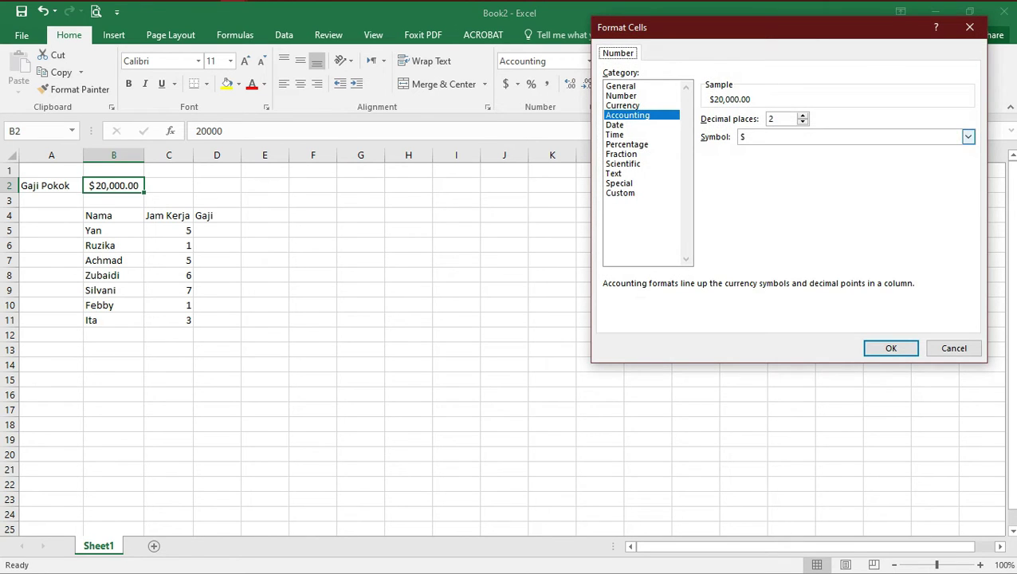
click(968, 136)
text(IDR)
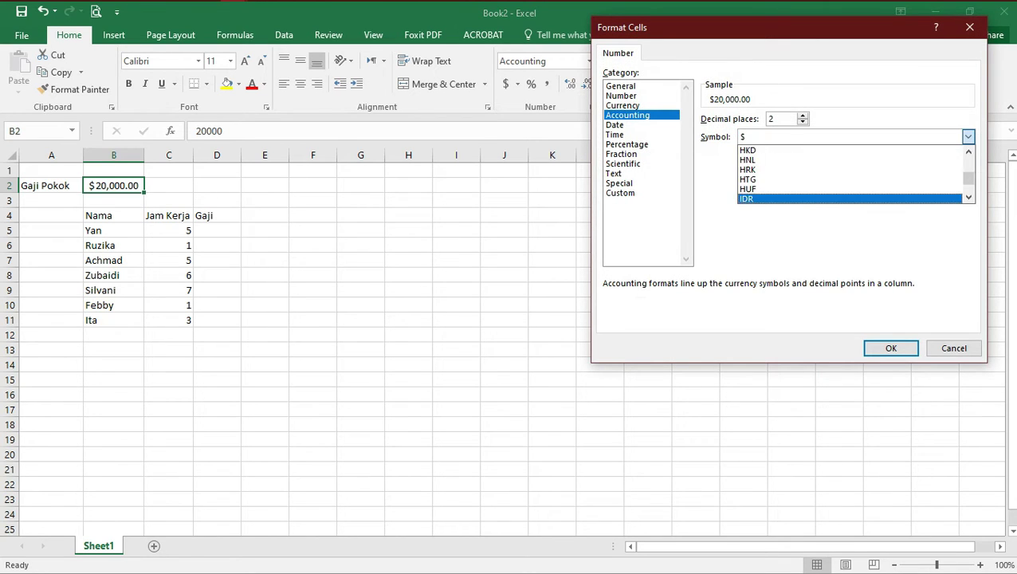
key(Return)
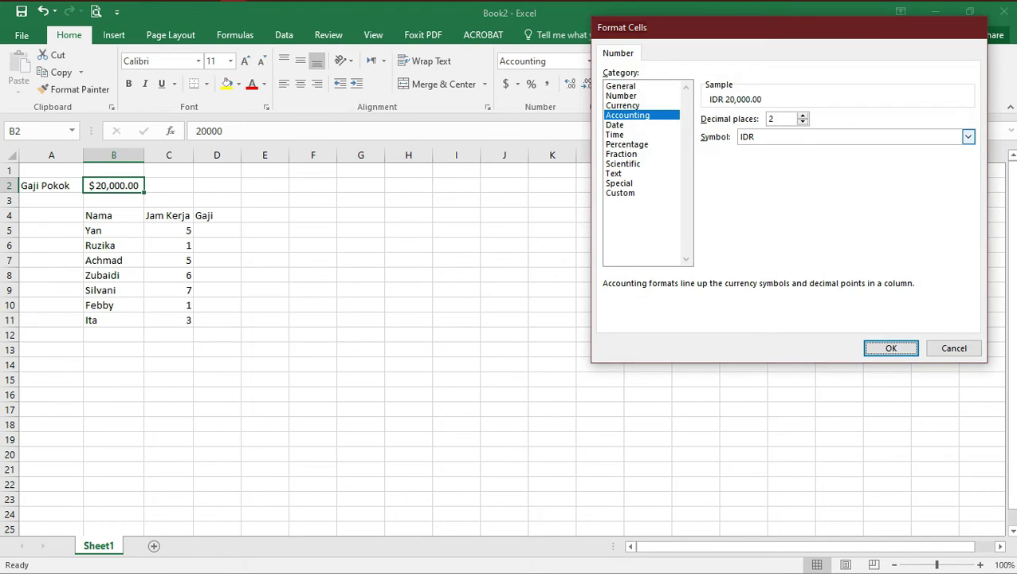
key(Return)
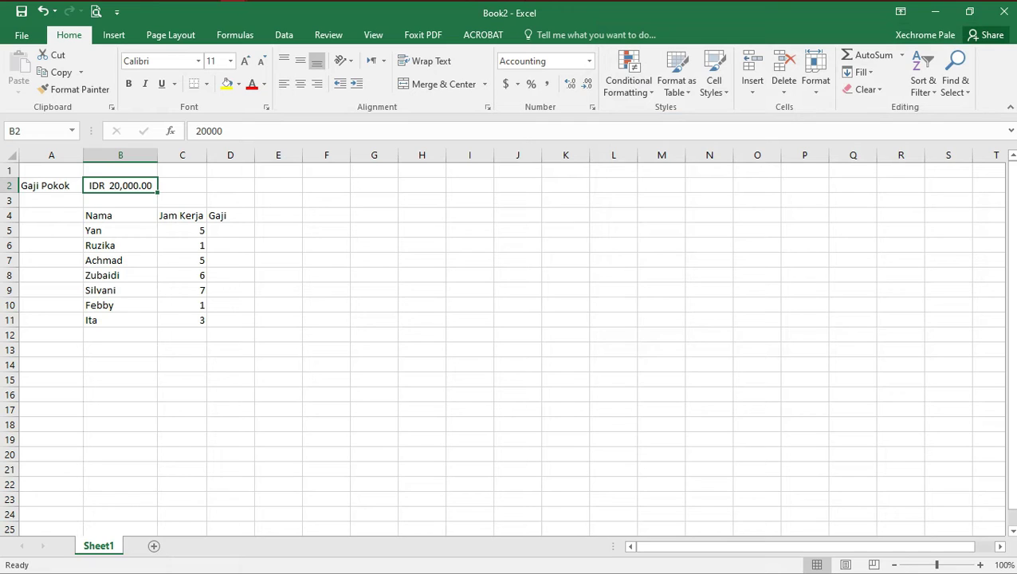
Enter =C5*B2 in D5, giving IDR 100,000.00.
click(230, 230)
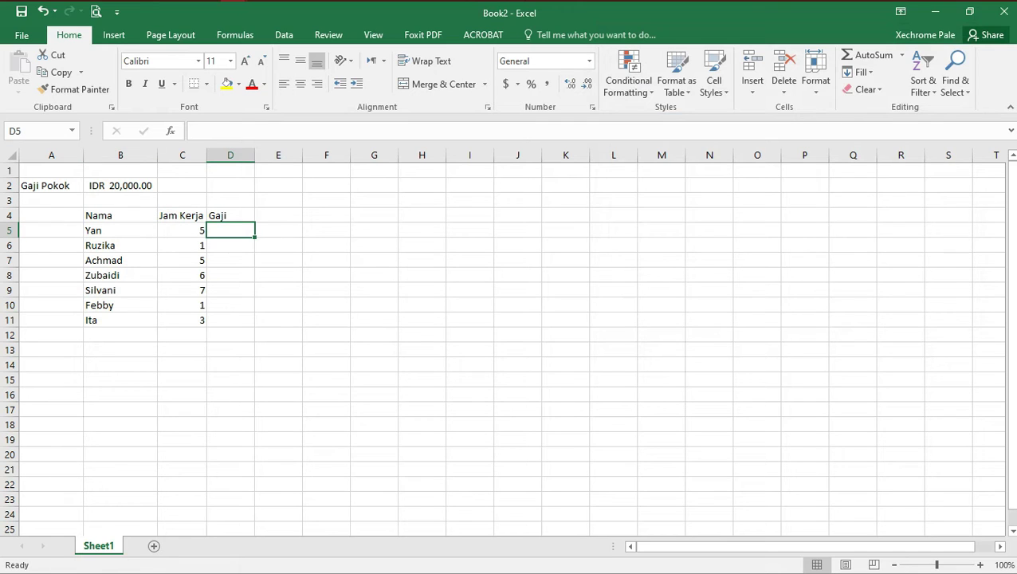
text(=)
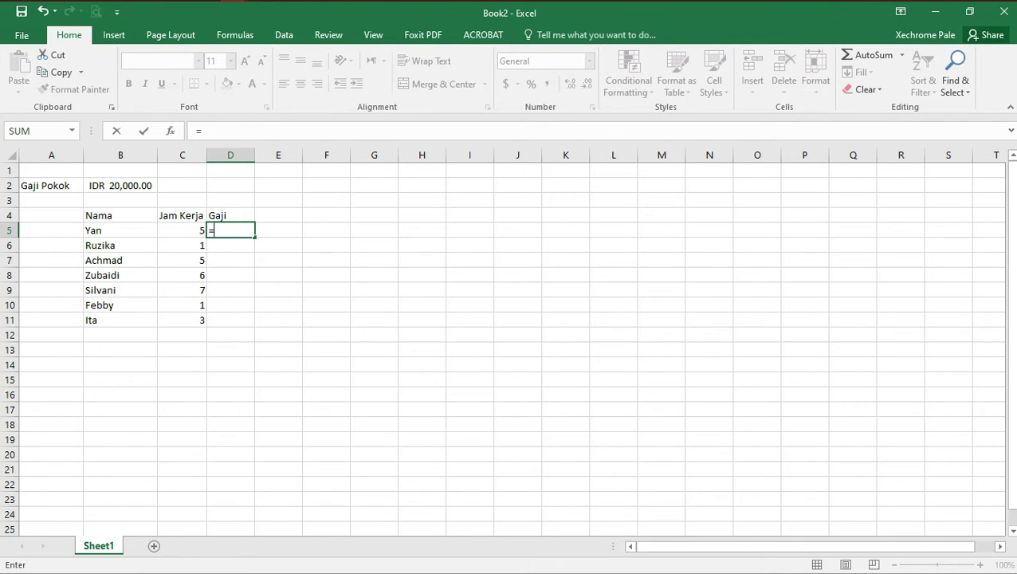
click(182, 231)
text(*)
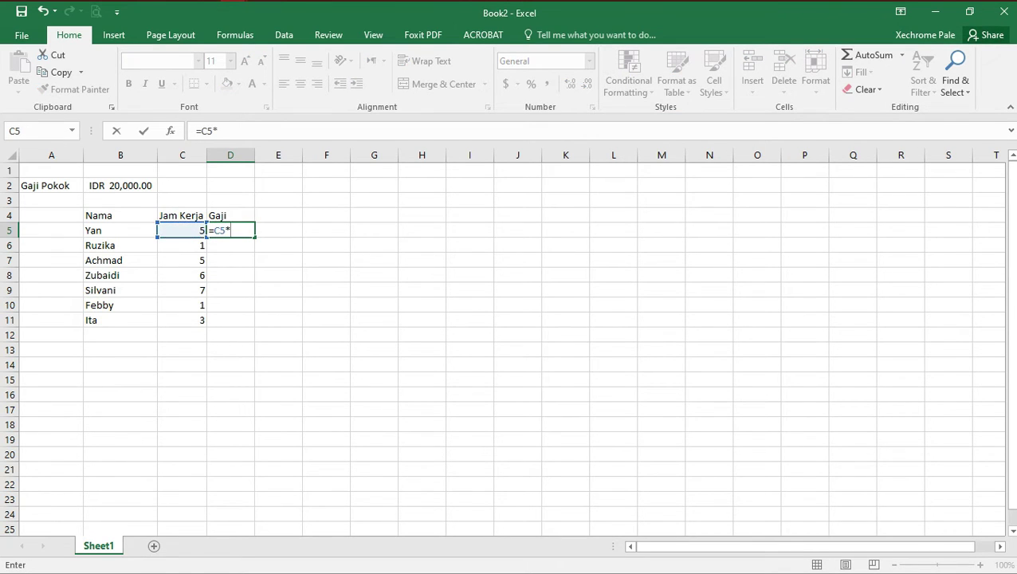
click(120, 185)
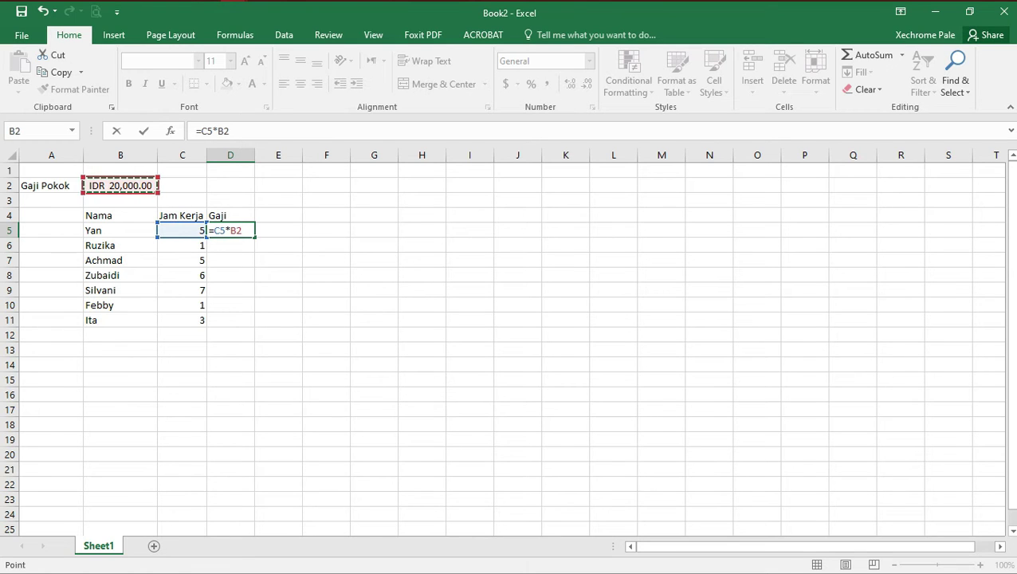
key(Return)
click(310, 245)
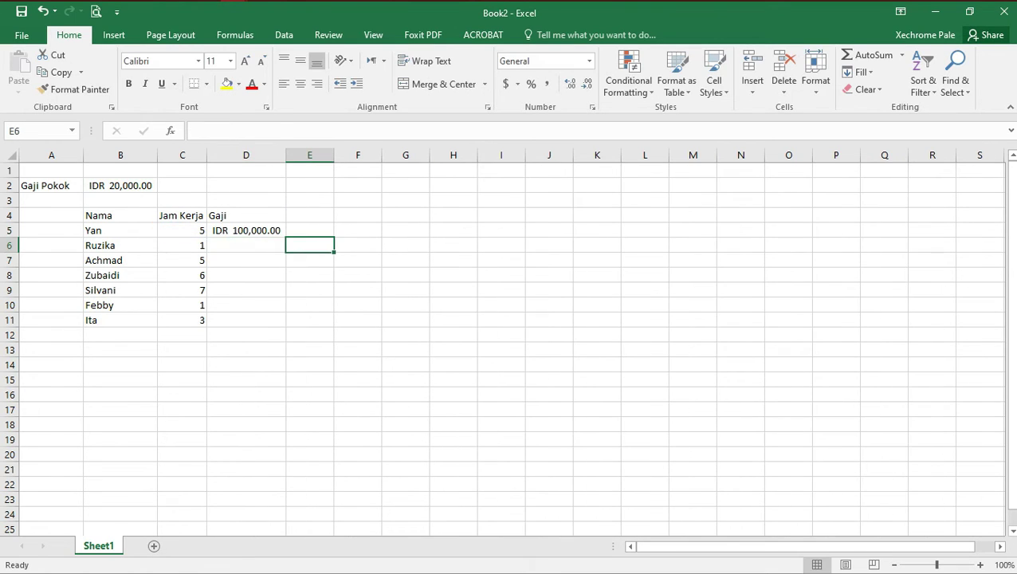
click(246, 230)
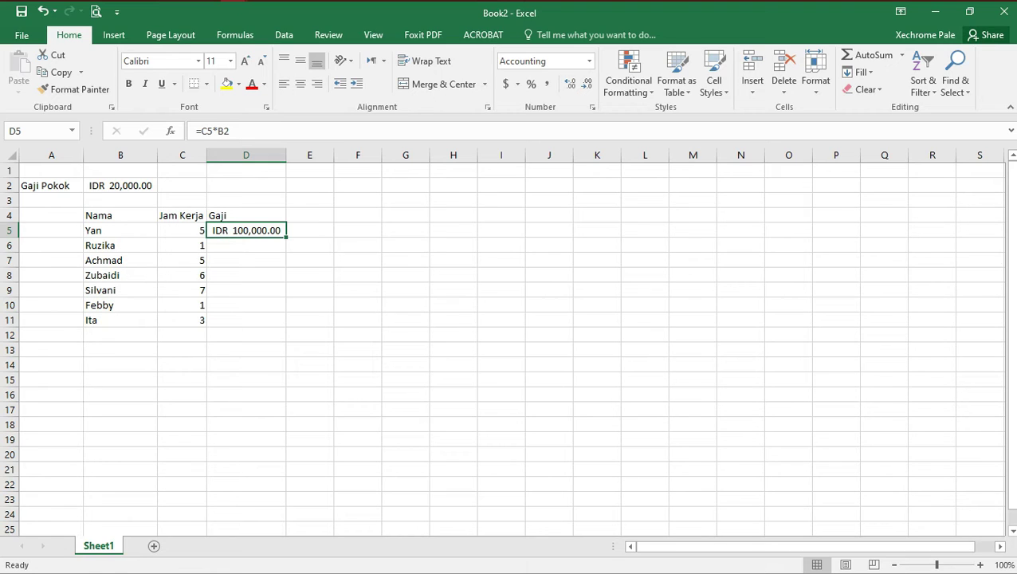
Fill D5's formula down into D6, which shows IDR -.
drag(285, 237, 286, 252)
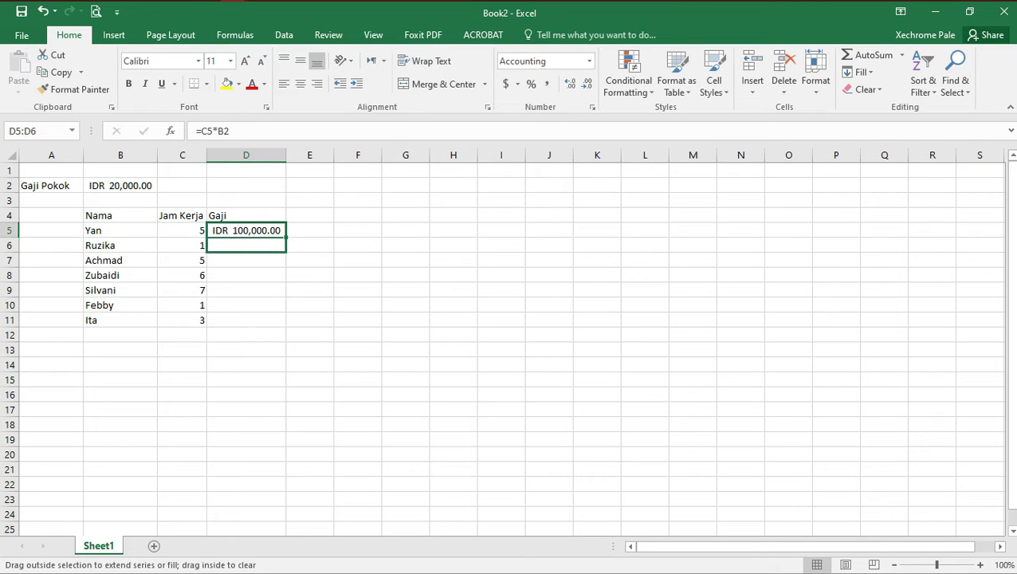
click(309, 246)
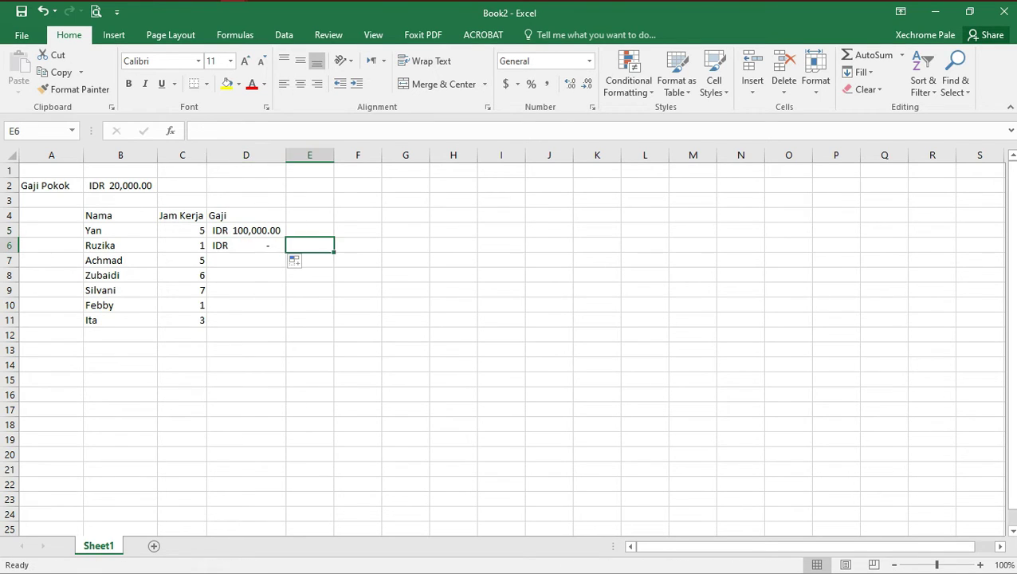
click(245, 246)
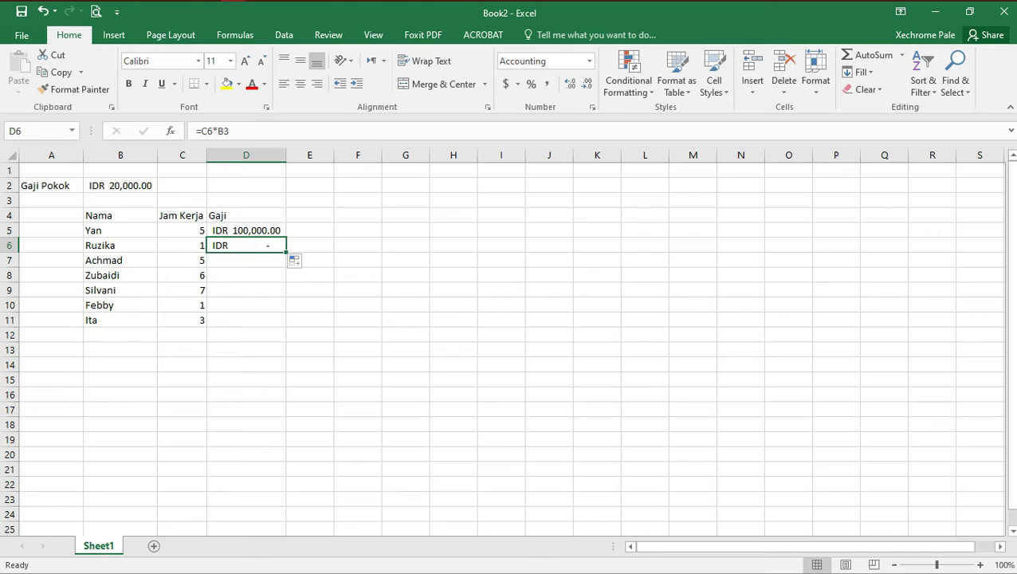
click(120, 245)
click(246, 245)
Inspect the D5 and D6 formulas, revealing D6 points at empty B3.
key(Up)
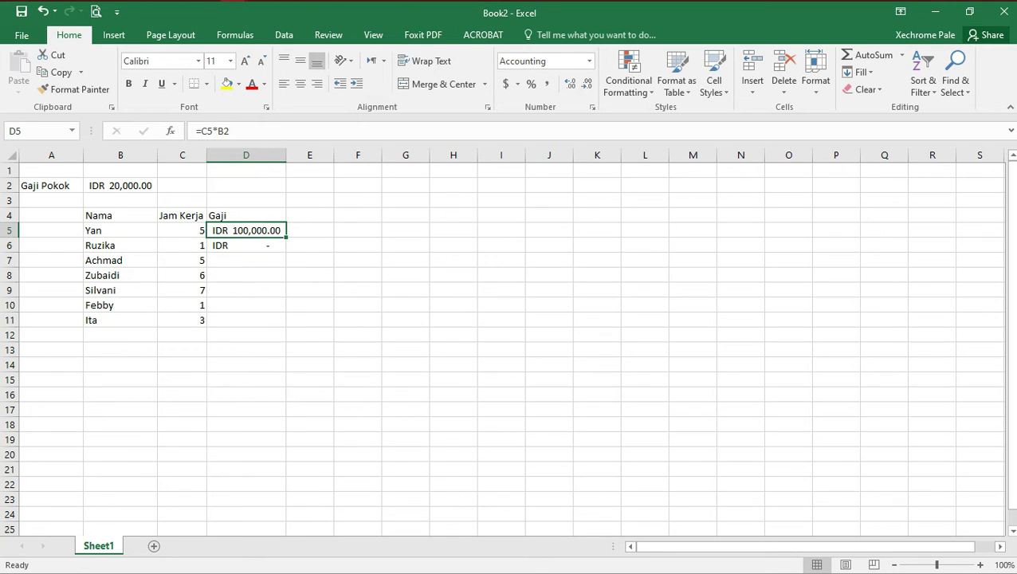
key(F2)
key(shift+Left)
key(shift+Left)
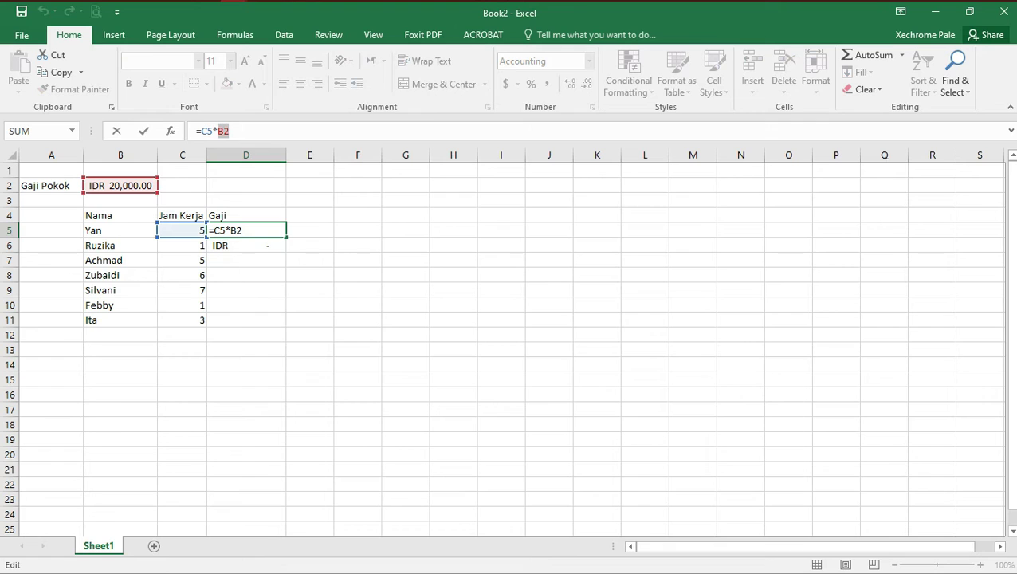
key(Return)
key(Up)
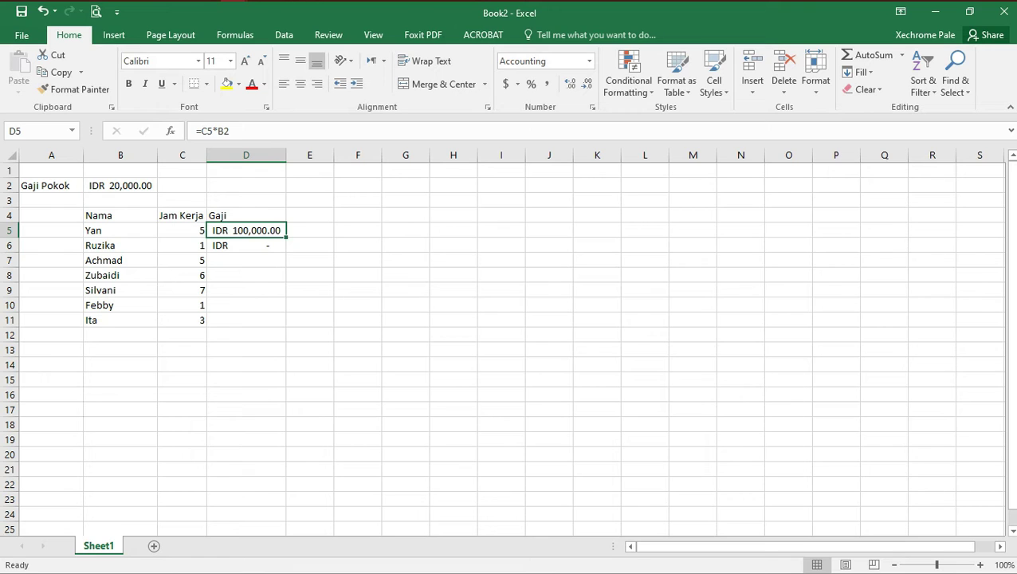
key(Down)
key(F2)
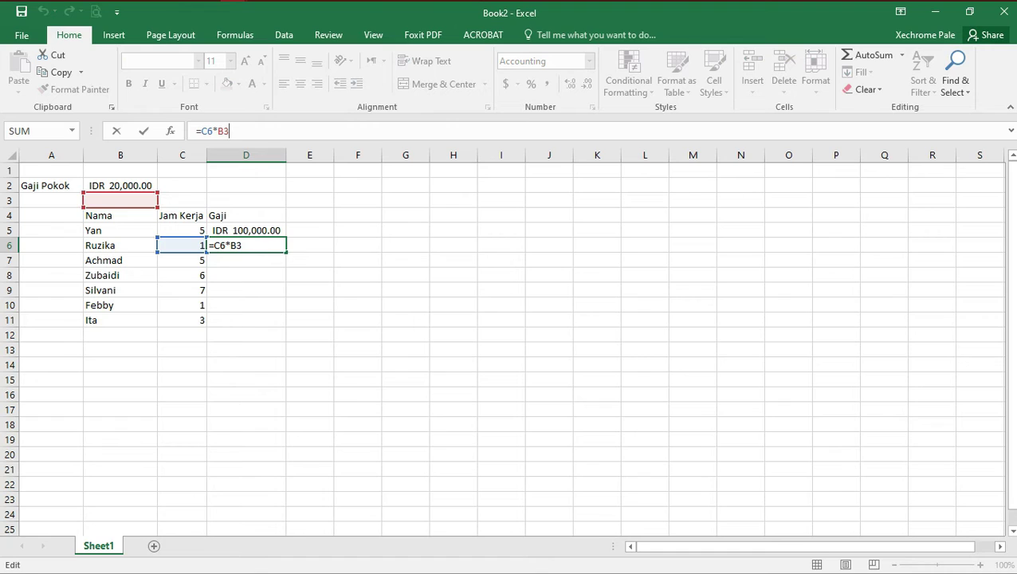
Fill D5's formula down to D7 and inspect D7's #VALUE! error.
key(Return)
click(245, 245)
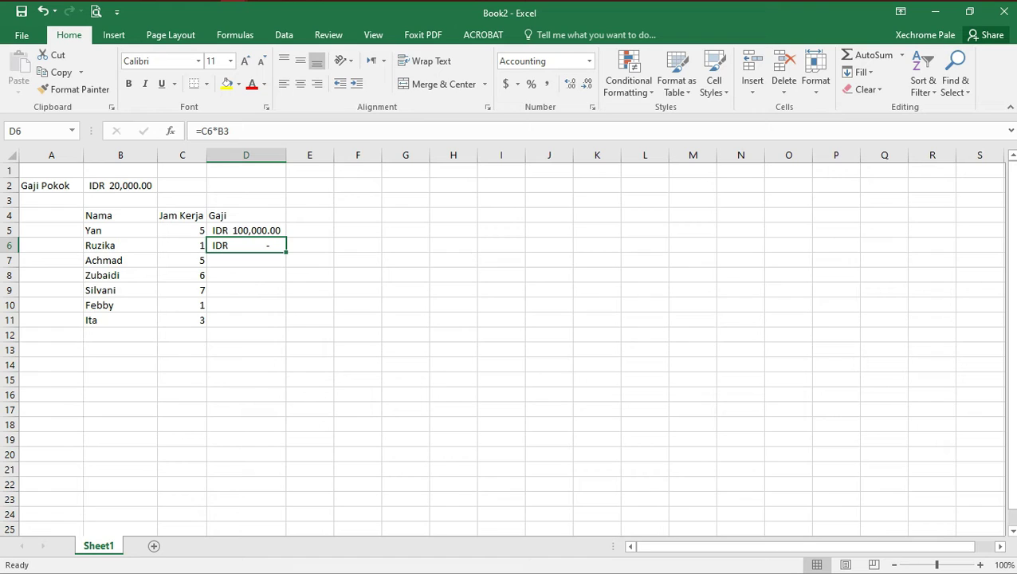
click(246, 230)
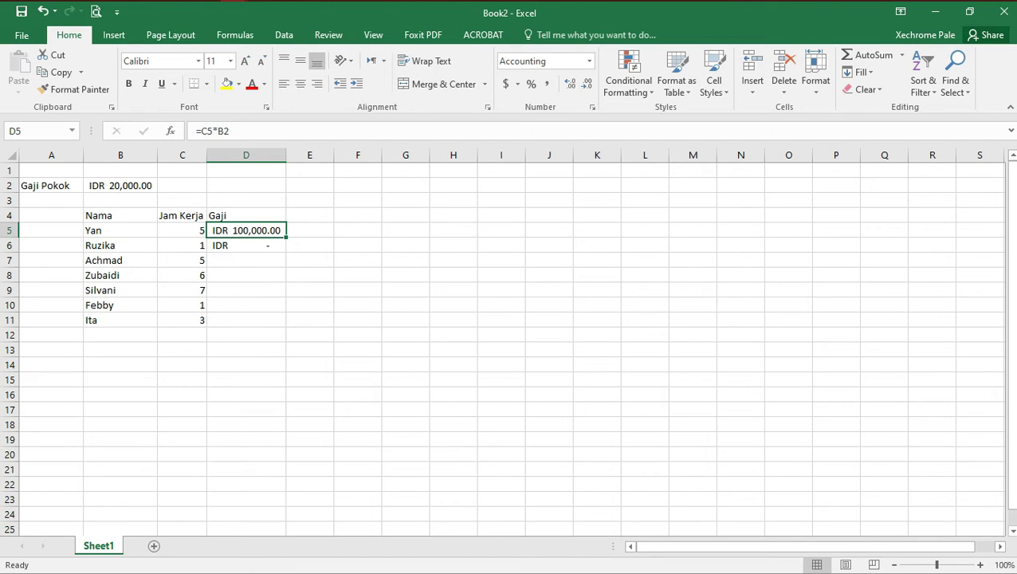
drag(286, 238, 263, 266)
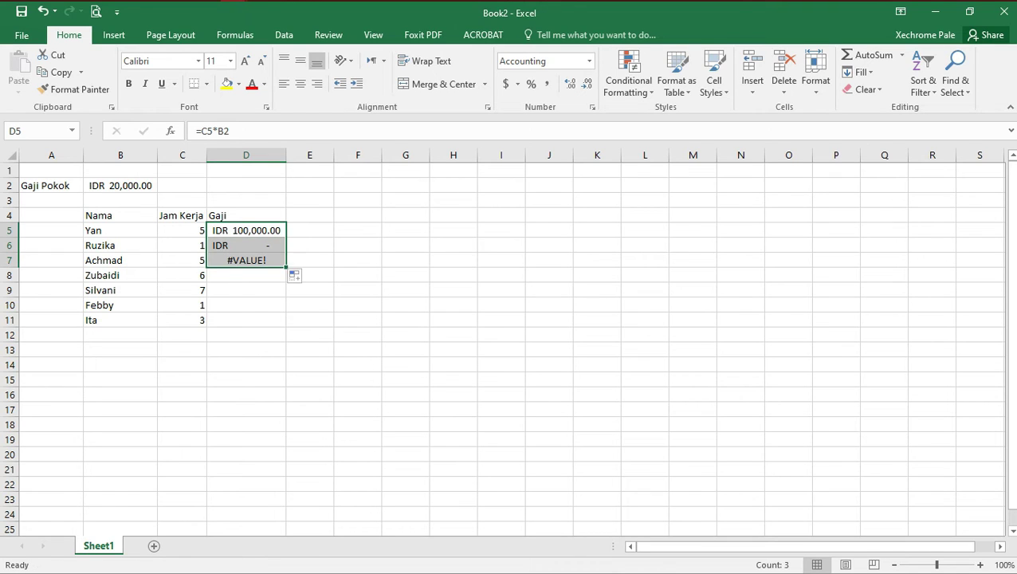
click(247, 260)
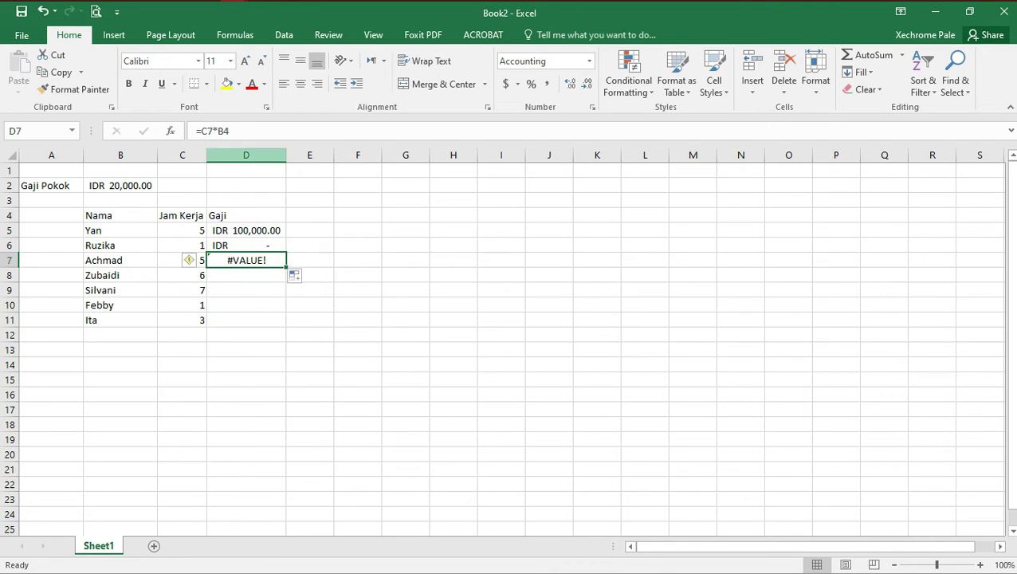
key(F2)
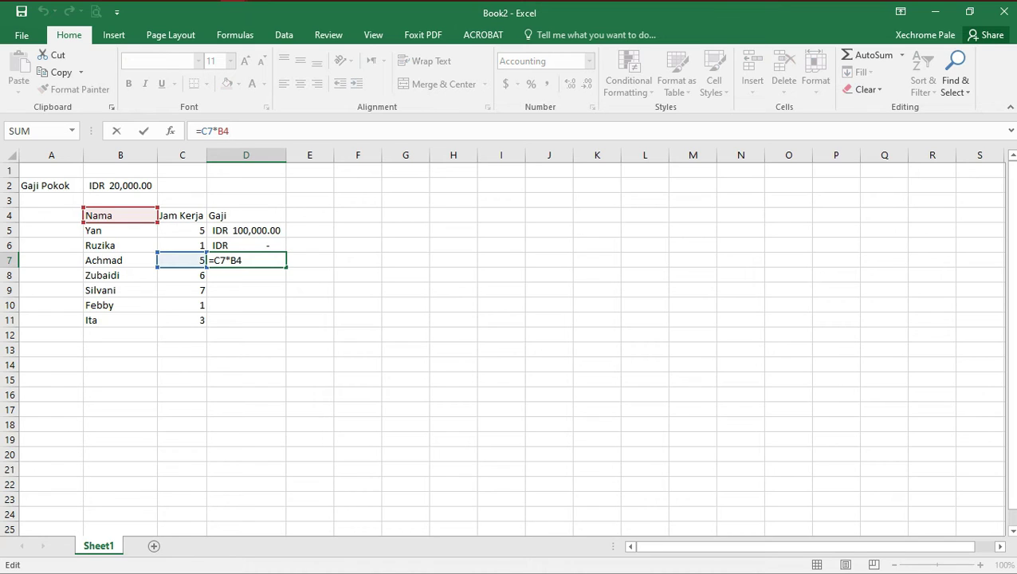
key(ctrl+Return)
key(Return)
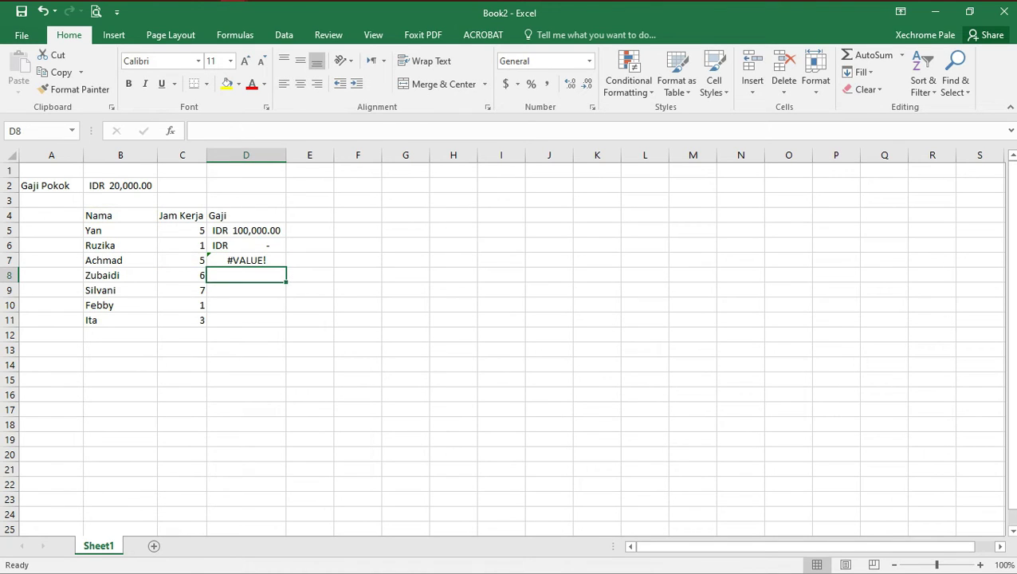
key(Up)
key(Up)
key(Up)
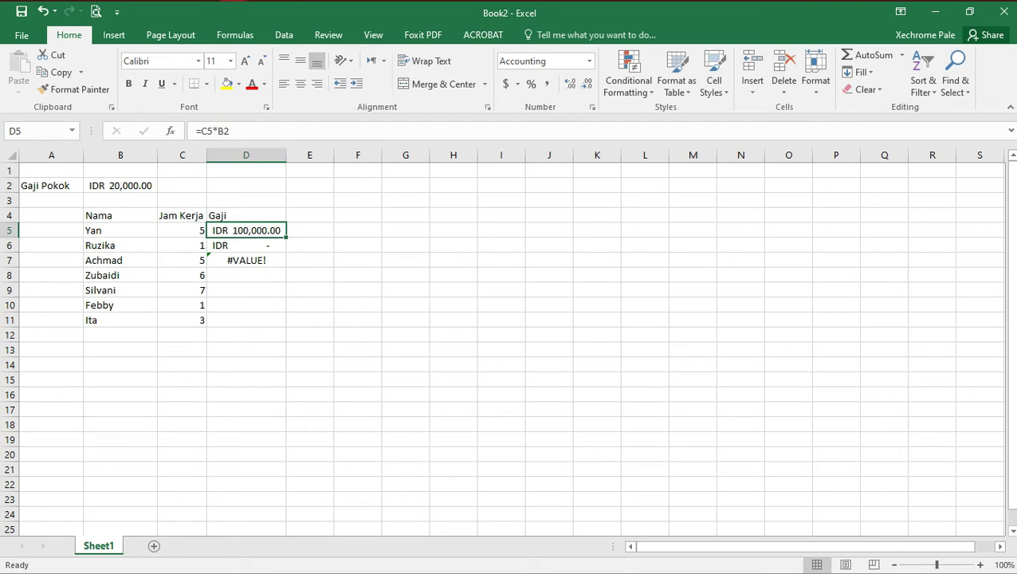
Change D5's formula to =C5*$B2, locking column B.
key(F2)
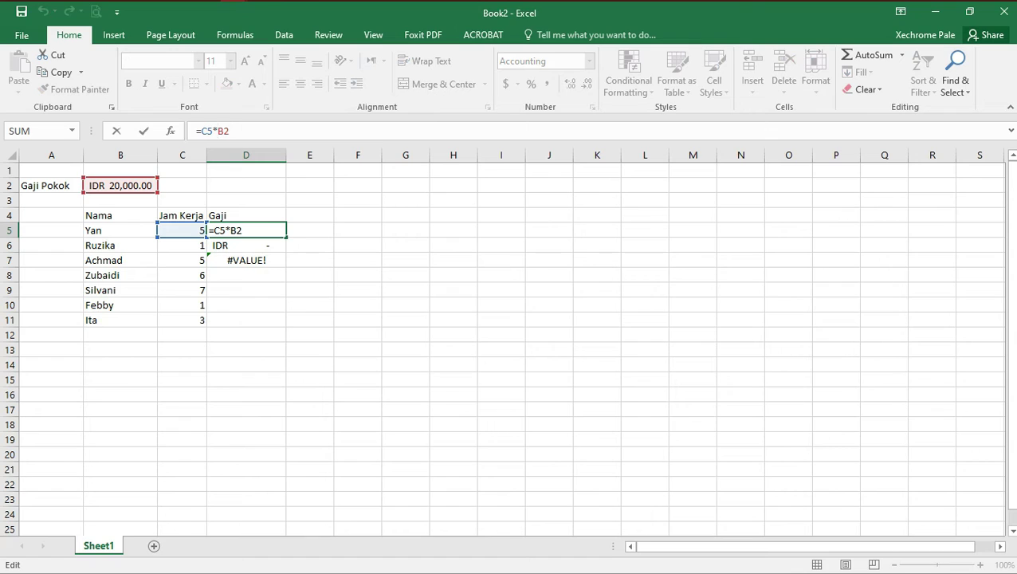
text($)
key(Return)
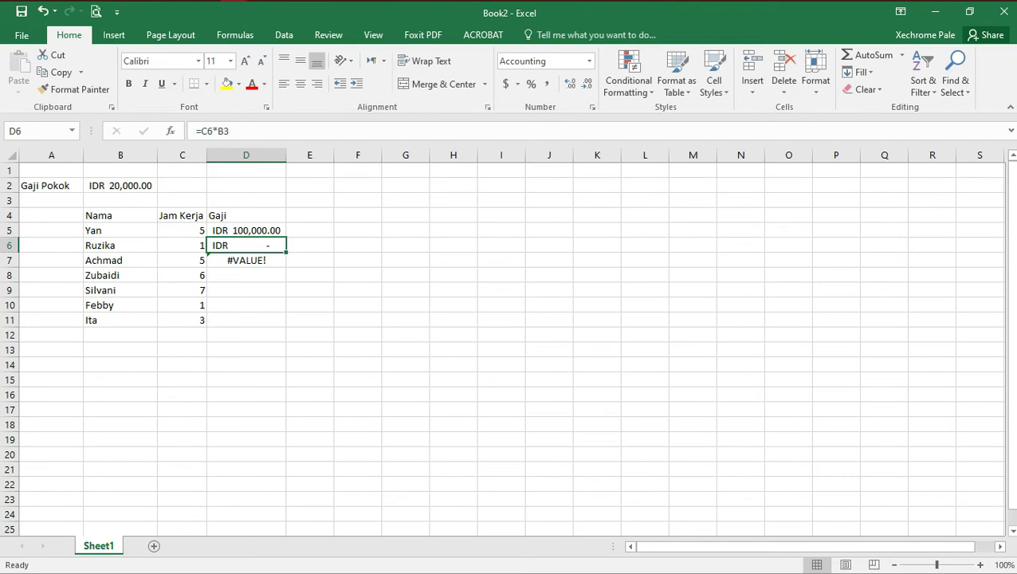
key(Up)
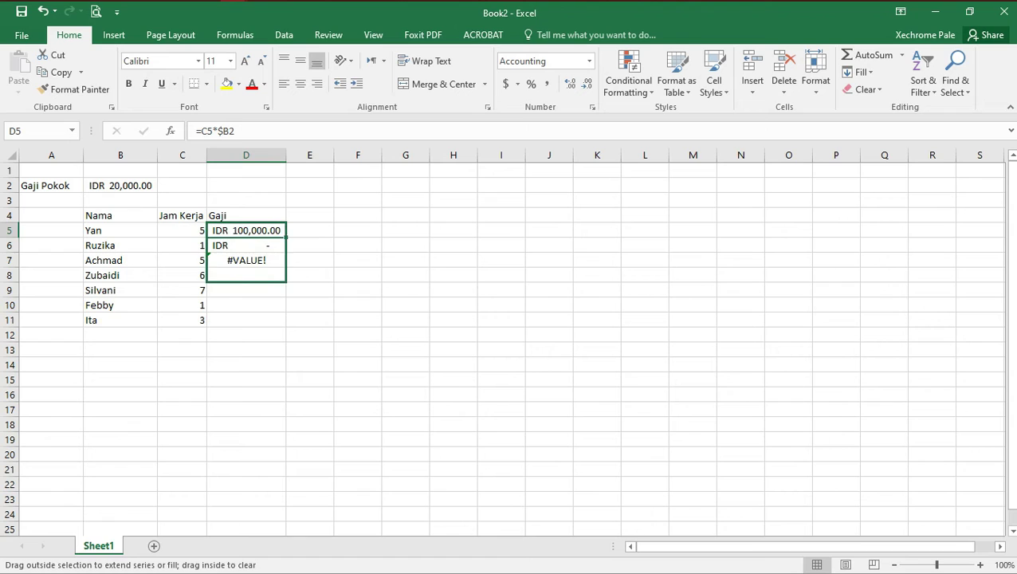
After a trial fill to D8, edit D5 to =C5*$B$2.
drag(285, 237, 263, 279)
click(246, 244)
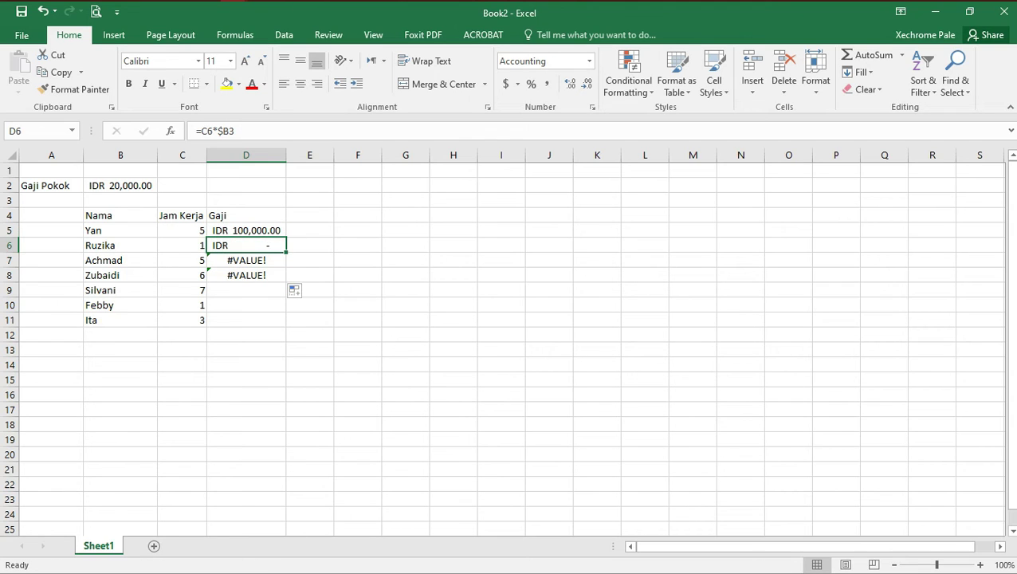
click(246, 231)
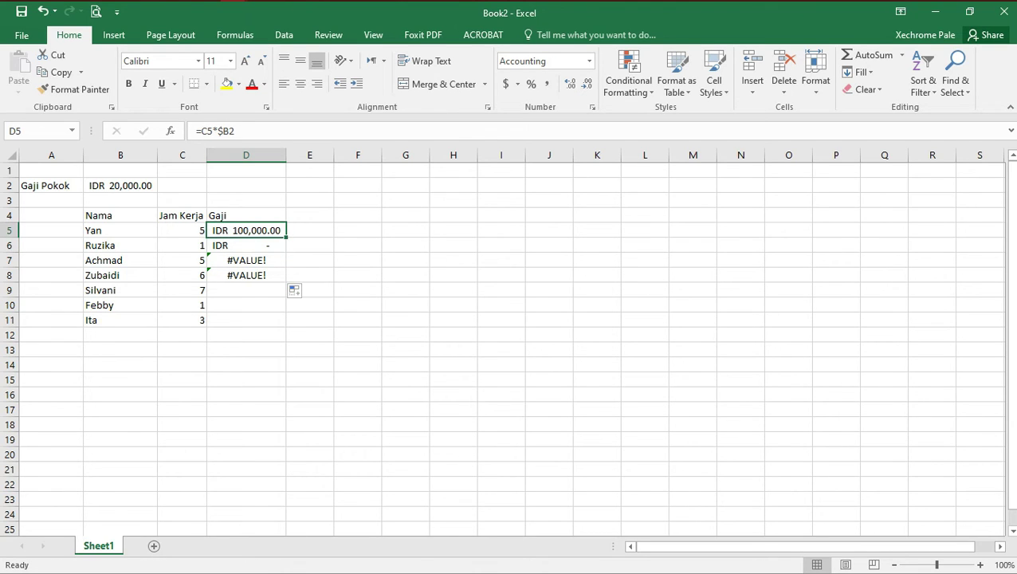
double_click(246, 230)
click(230, 131)
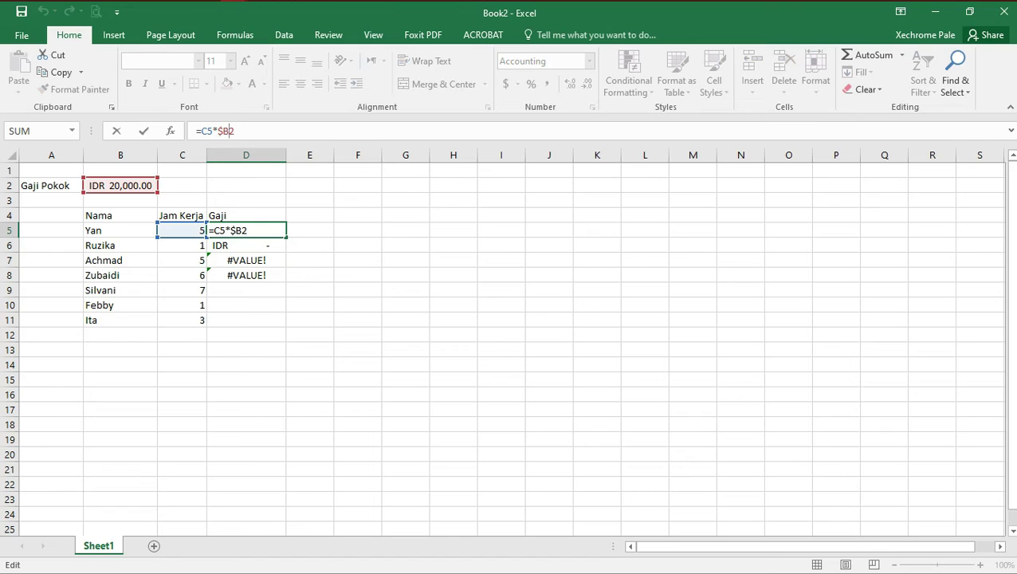
text($)
key(Return)
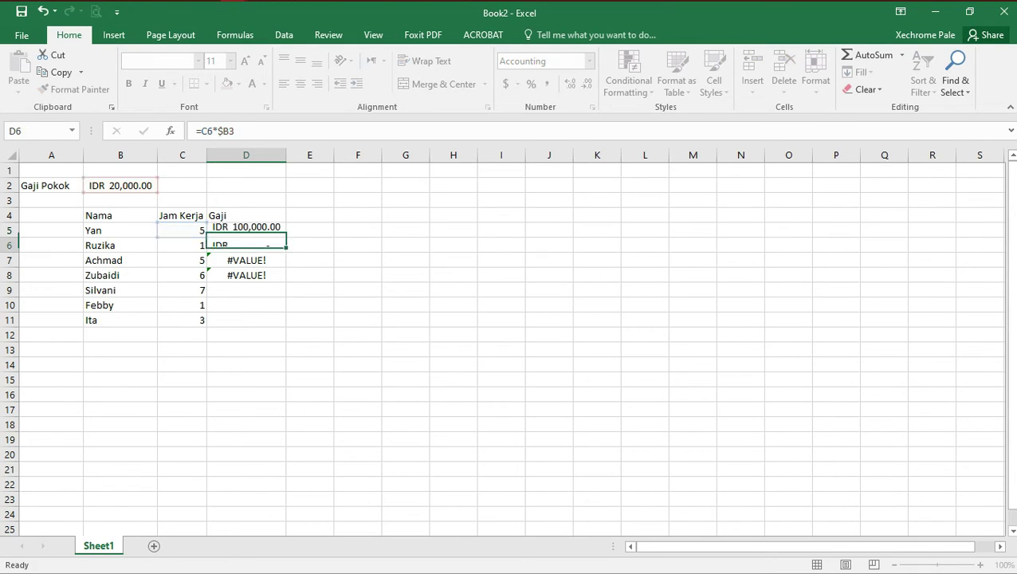
click(245, 231)
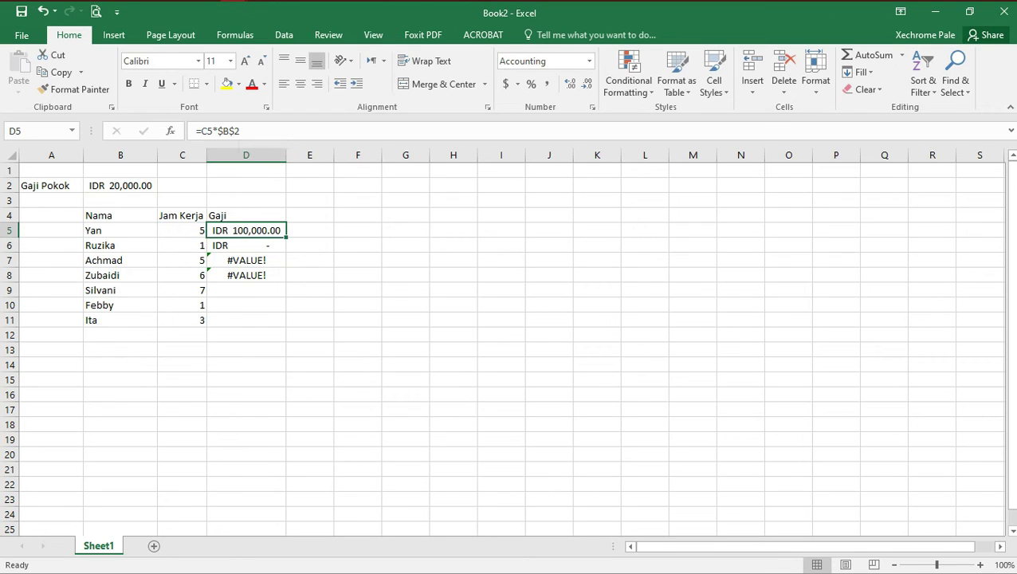
Fill =C5*$B$2 through D11, giving salaries IDR 20,000.00 to IDR 140,000.00.
drag(285, 238, 271, 247)
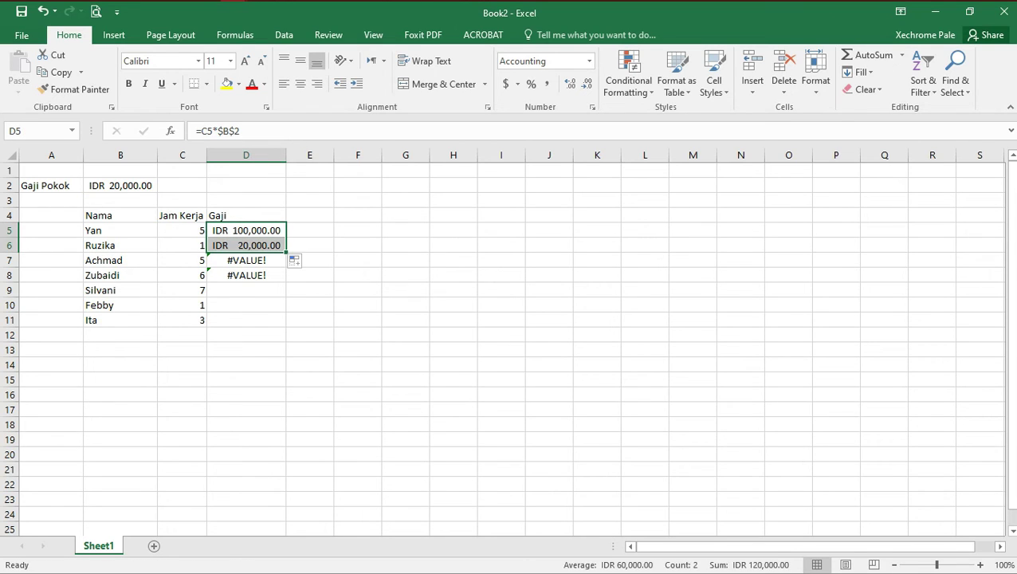
click(246, 246)
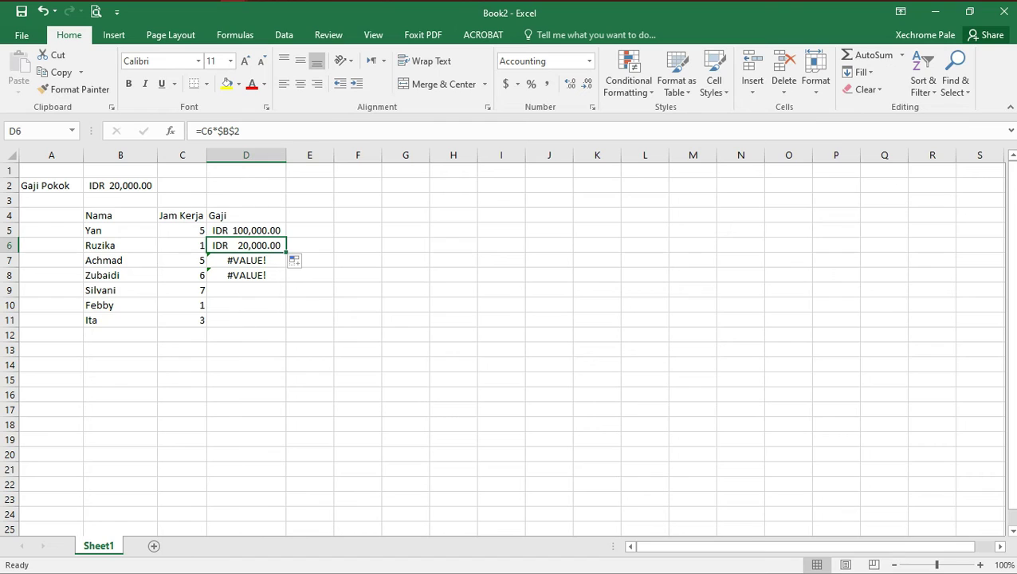
key(F2)
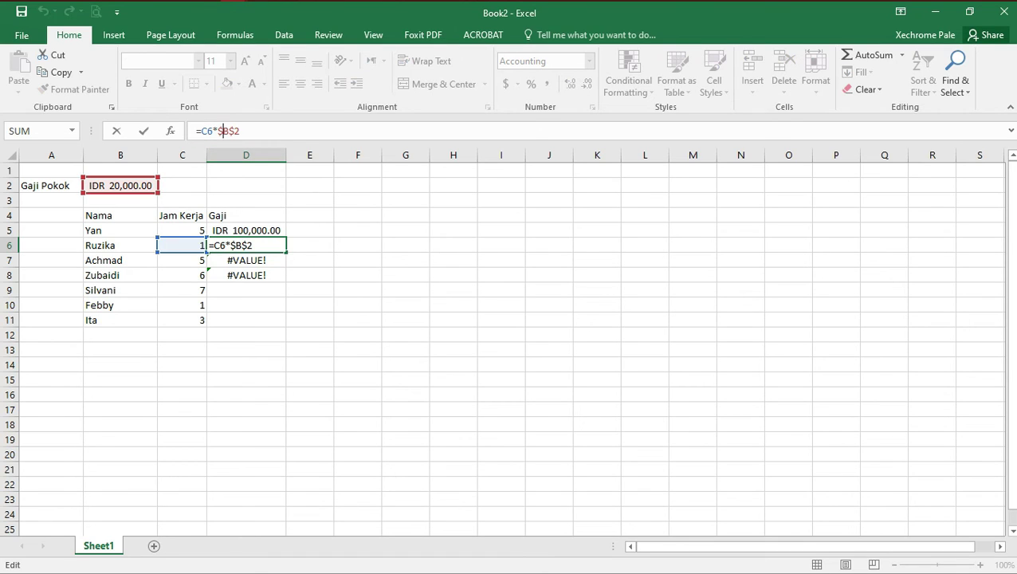
key(Return)
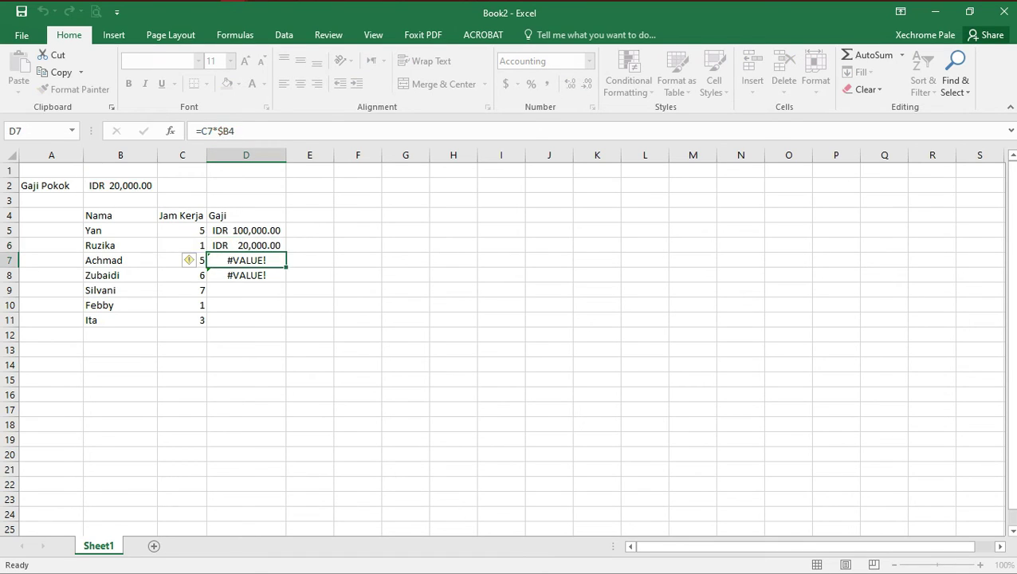
click(247, 246)
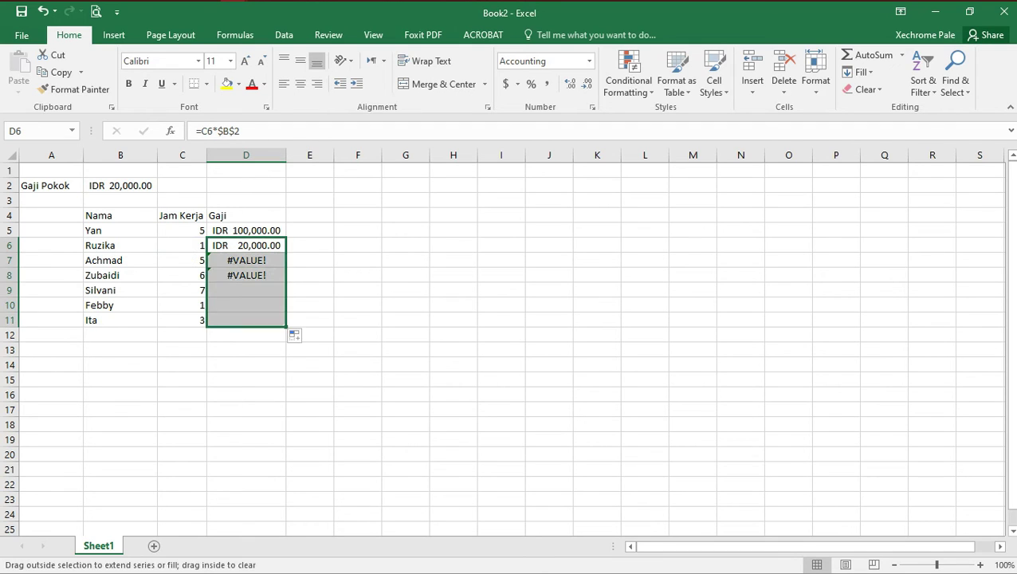
drag(286, 252, 286, 326)
click(310, 305)
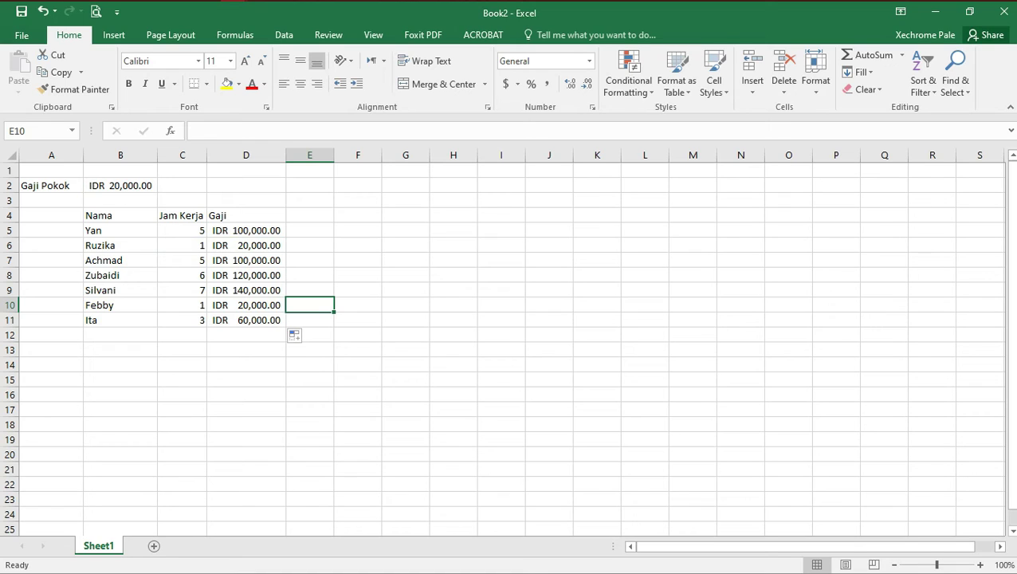
click(246, 230)
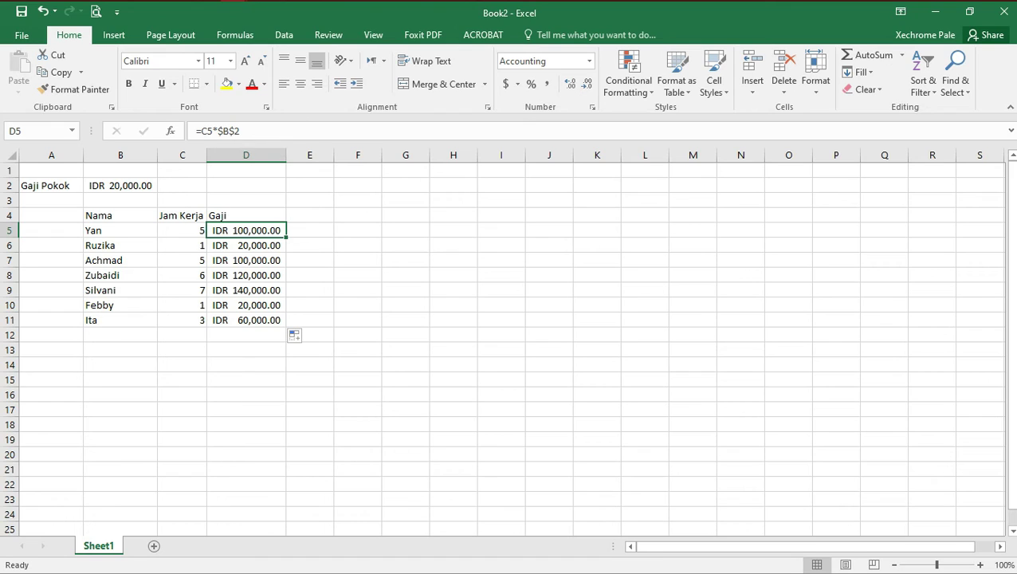
key(Down)
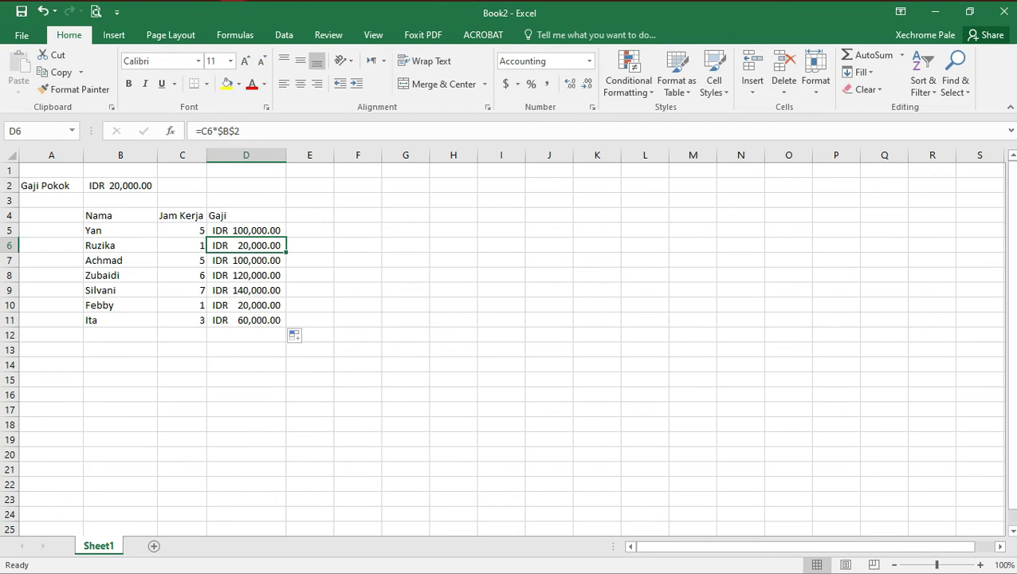
Copy D6's formula into K6, where it becomes =J6*$B$2.
click(212, 131)
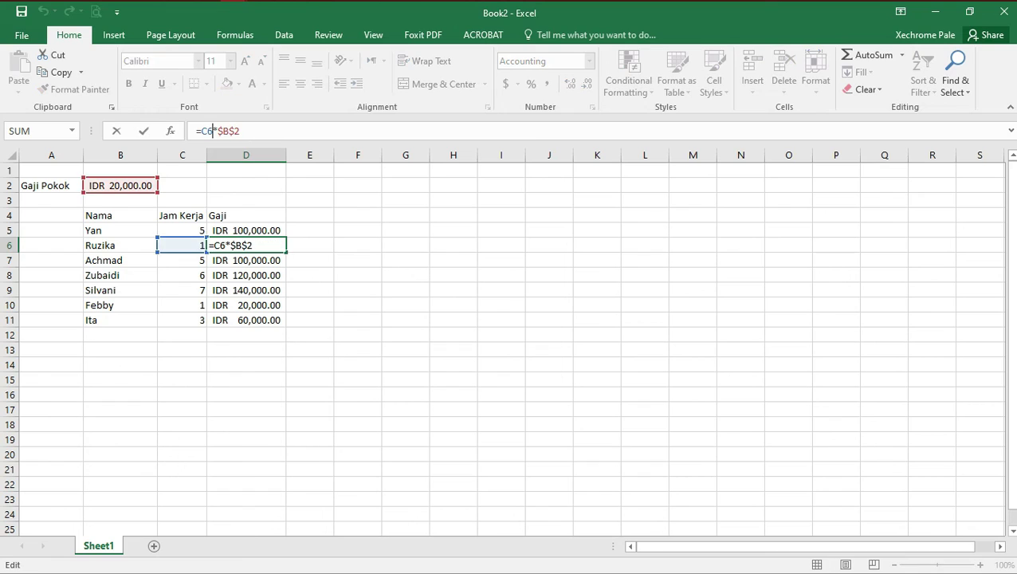
key(ctrl+Return)
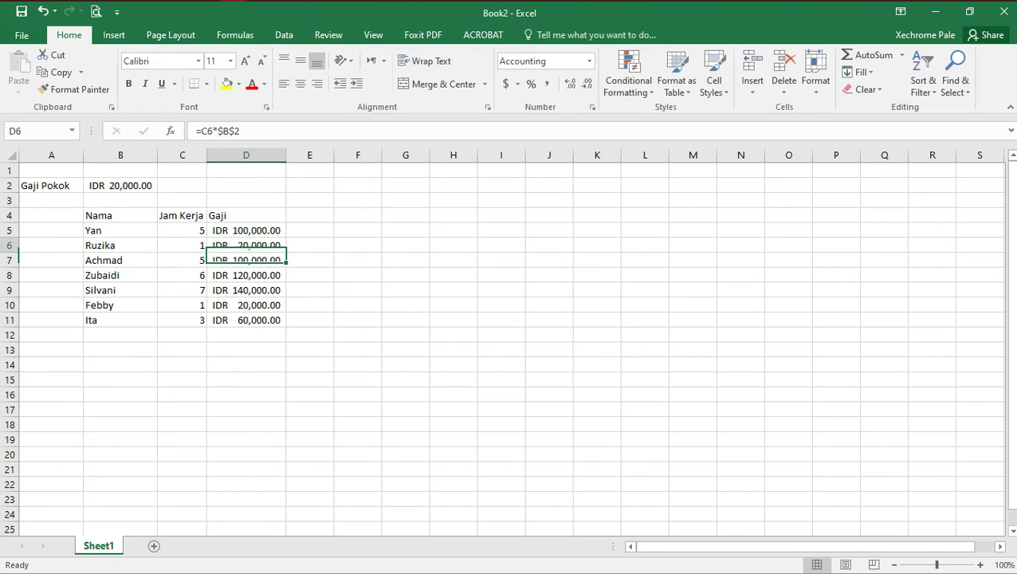
key(ctrl+c)
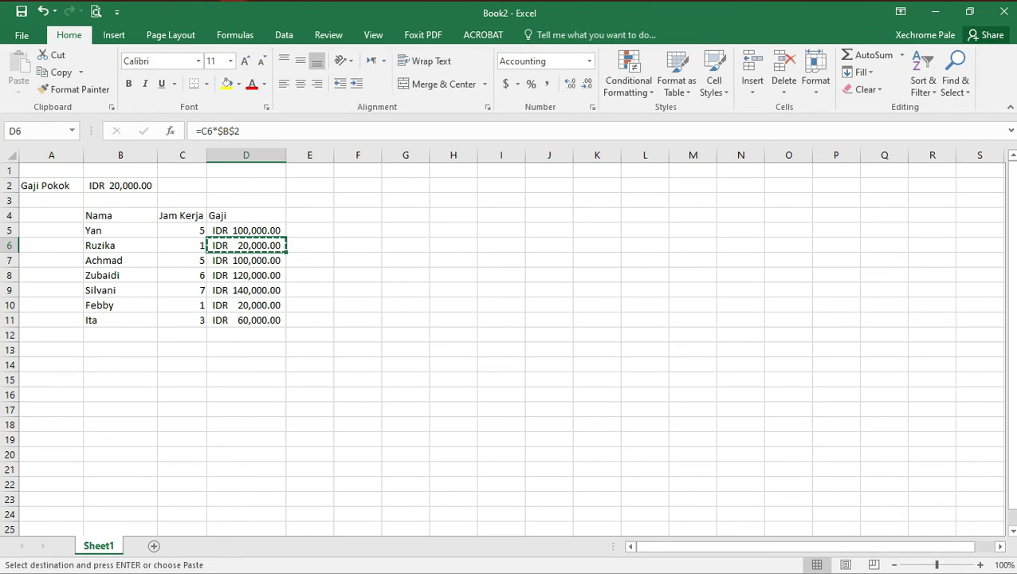
click(597, 245)
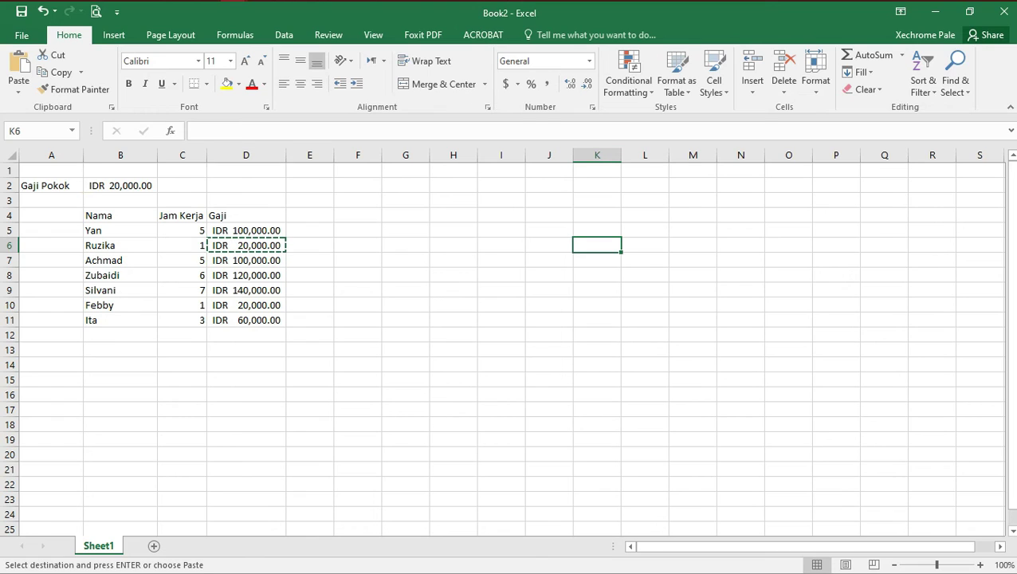
key(ctrl+v)
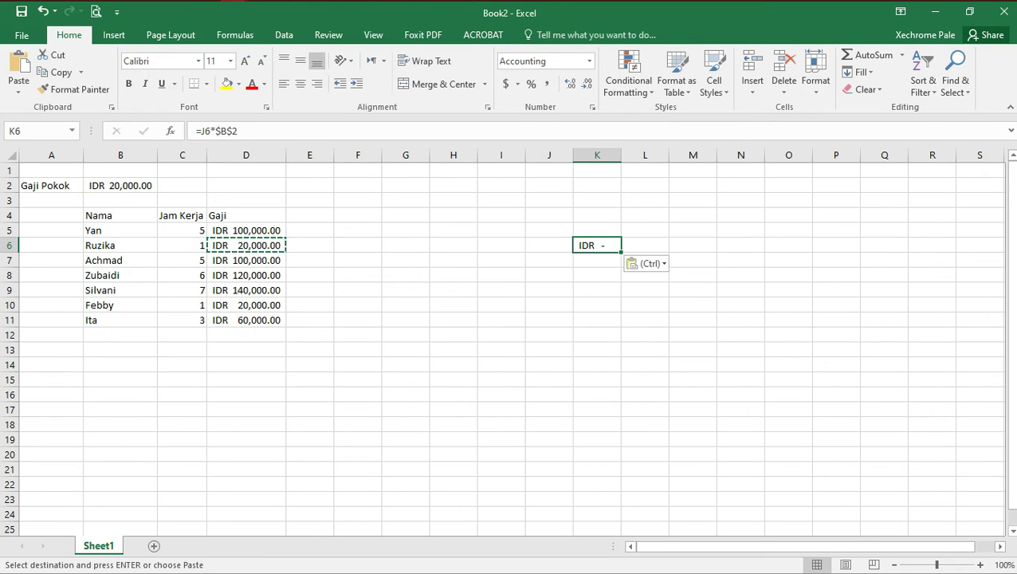
key(F2)
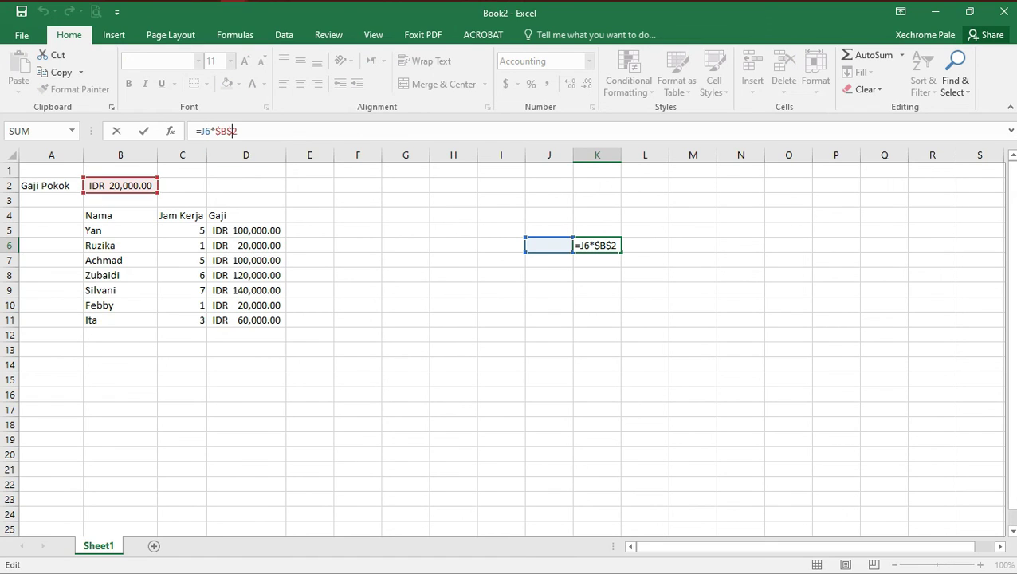
click(645, 304)
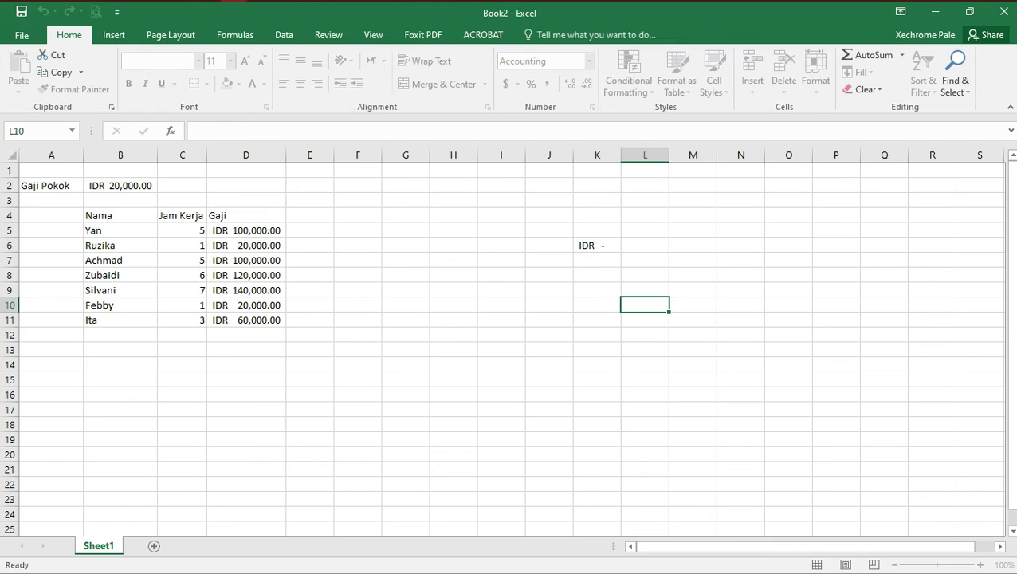
Copy D5's Gaji formula to the clipboard.
click(597, 364)
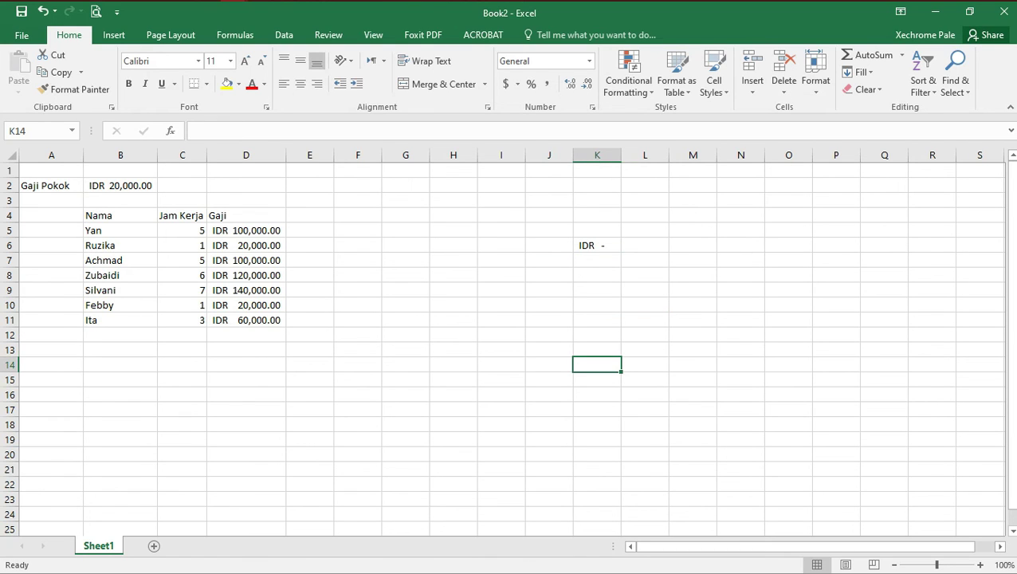
click(598, 349)
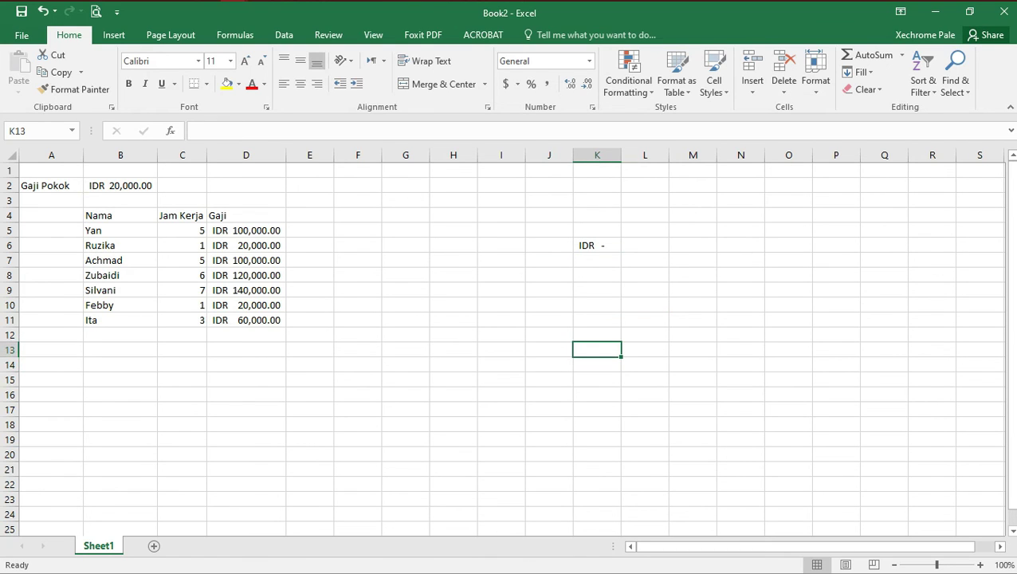
click(246, 230)
key(ctrl+c)
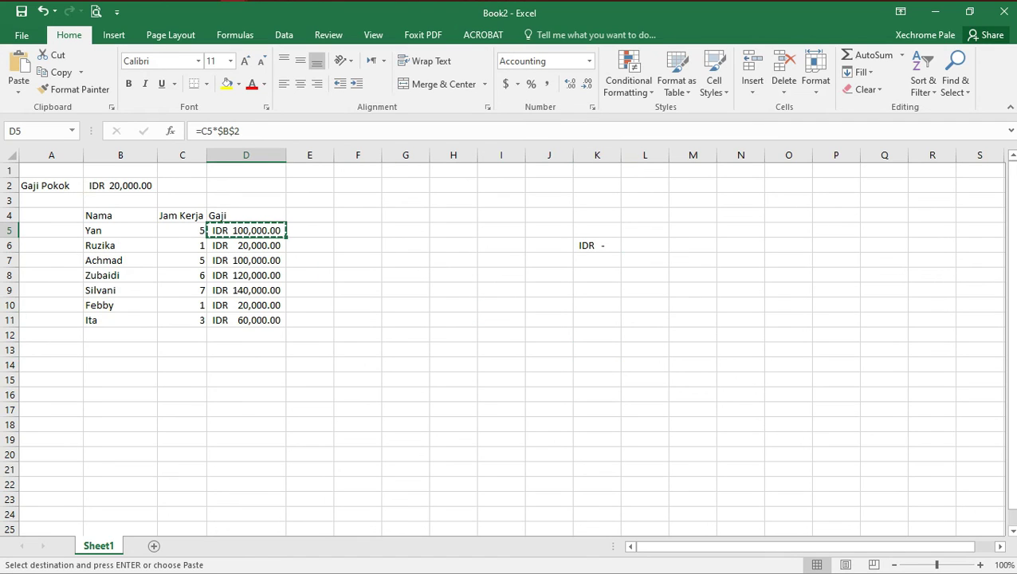
Paste into I21 and confirm it reads =H21*$B$2, showing IDR -.
click(501, 469)
key(ctrl+v)
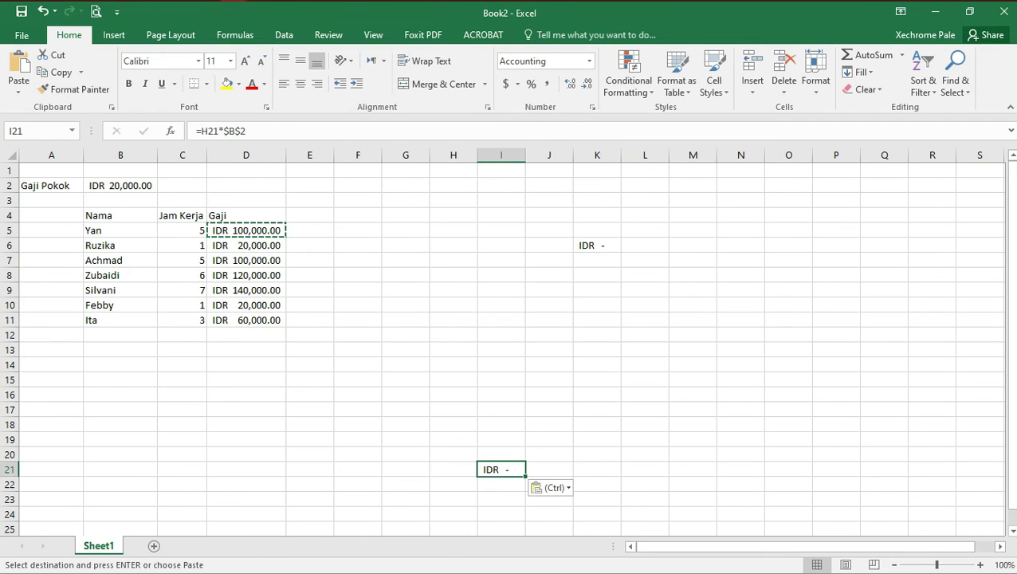
key(F2)
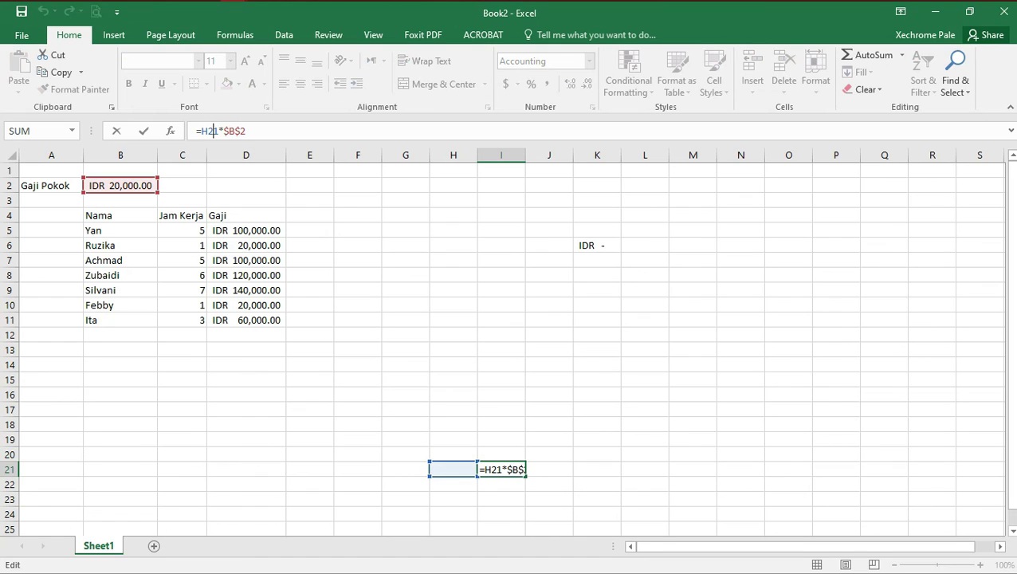
click(357, 305)
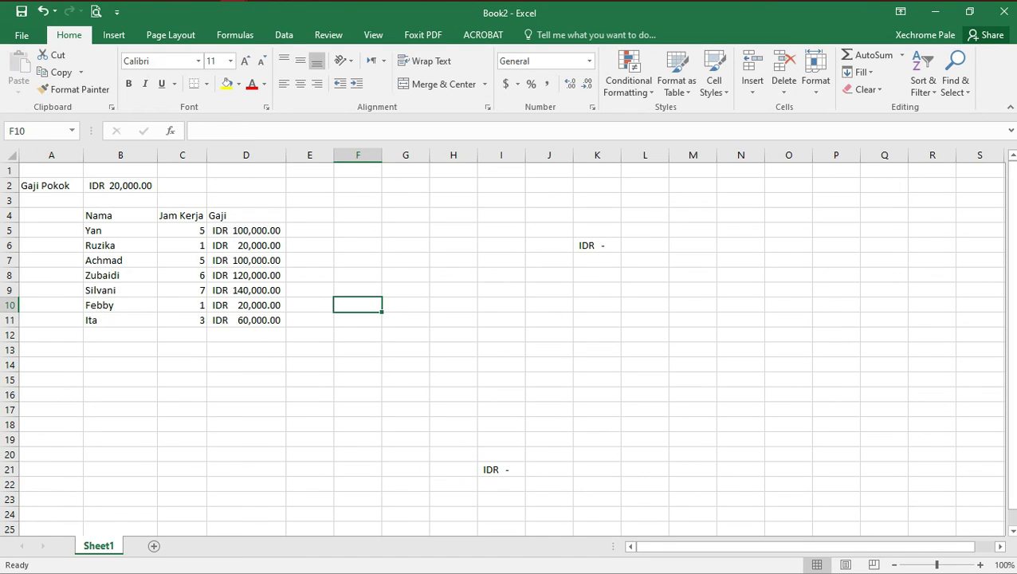